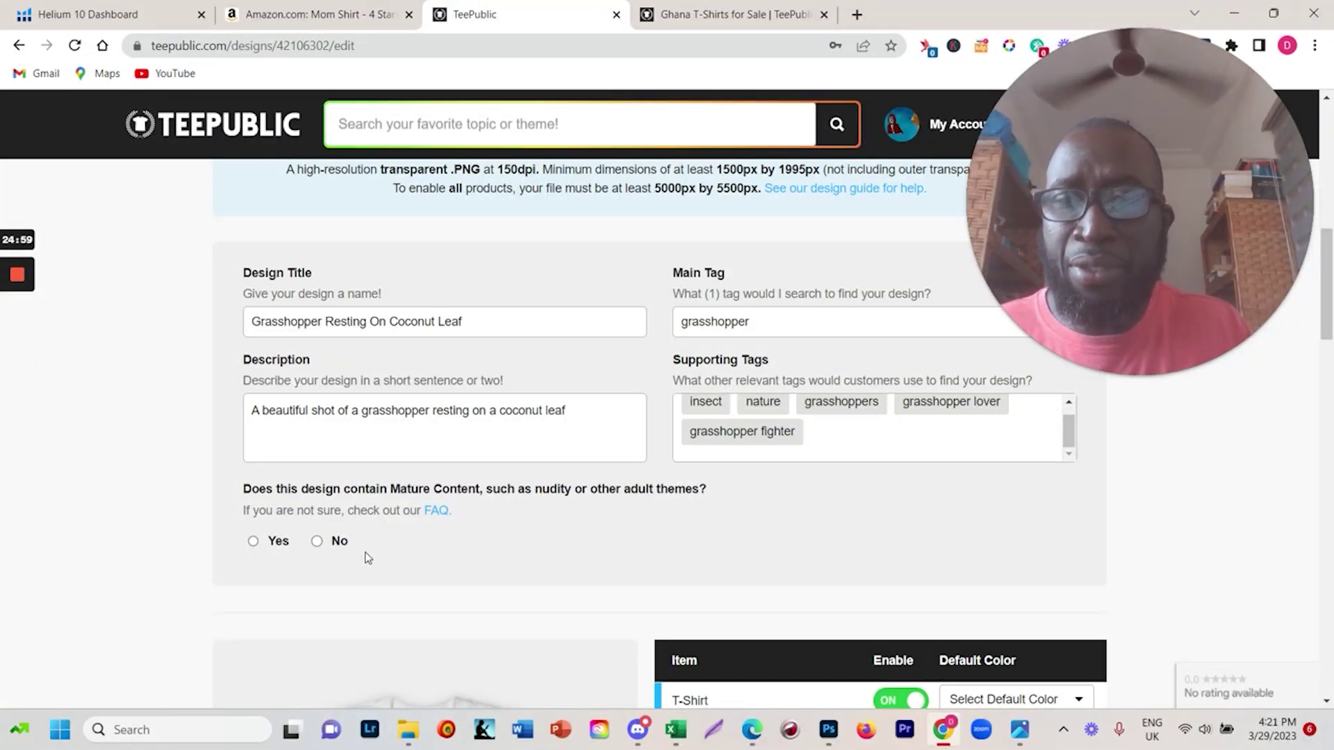
# Answer No to the mature content question for the grasshopper design.
pyautogui.click(318, 542)
pyautogui.scroll(-2, 1088, 590)
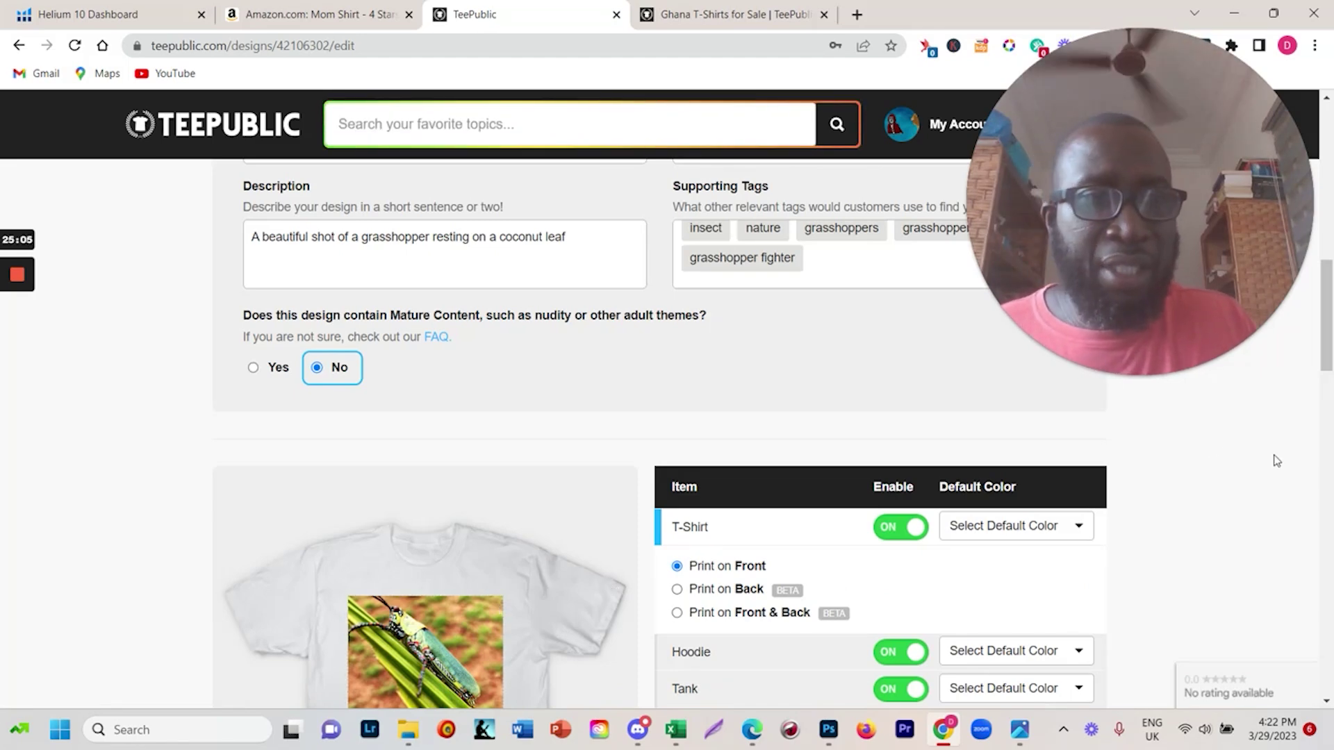
pyautogui.moveTo(1328, 363)
pyautogui.mouseDown()
pyautogui.moveTo(1321, 417)
pyautogui.moveTo(1331, 384)
pyautogui.mouseUp()
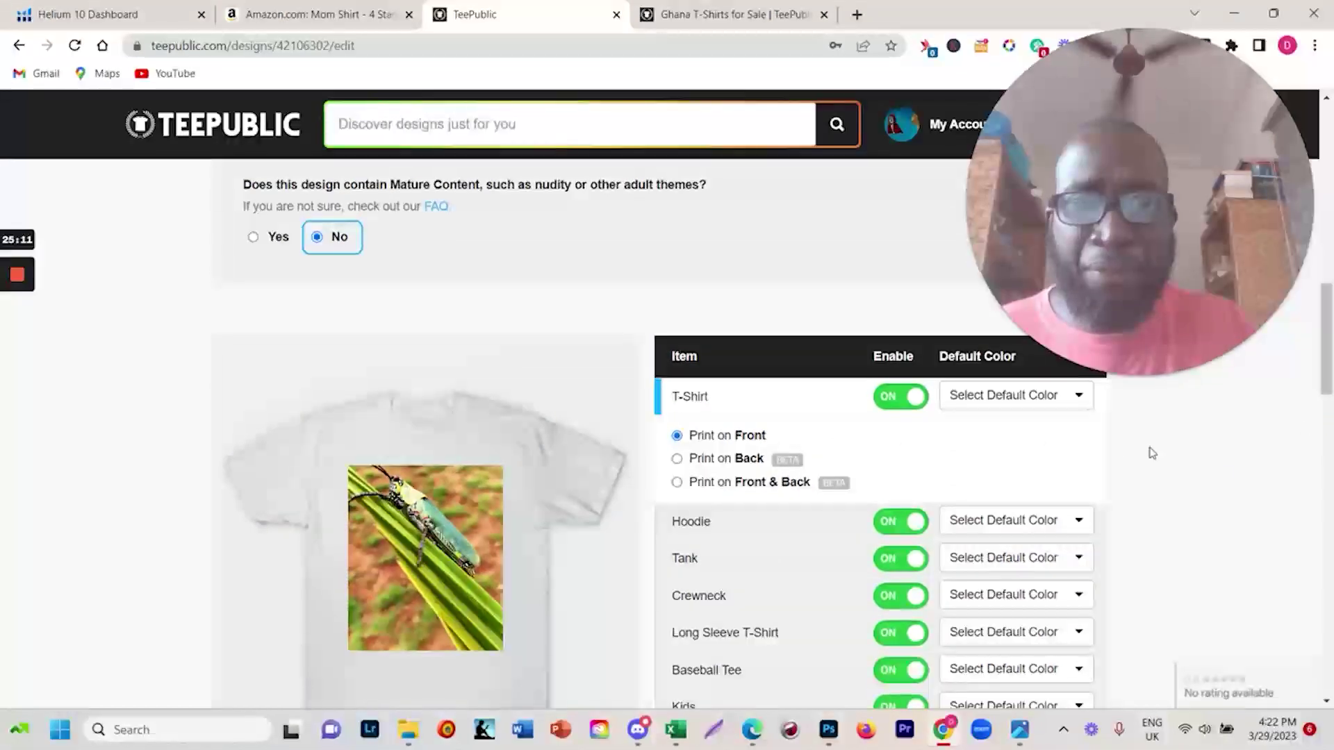
pyautogui.click(777, 26)
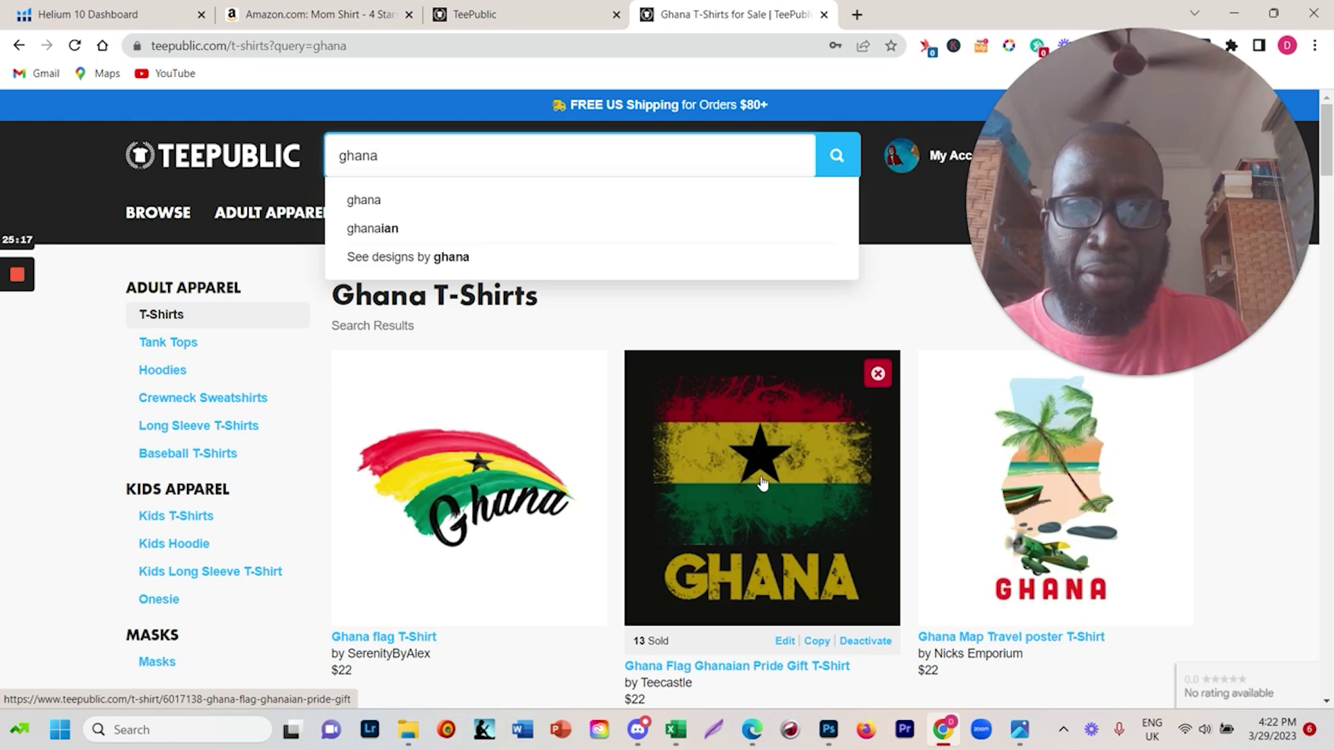
pyautogui.click(815, 487)
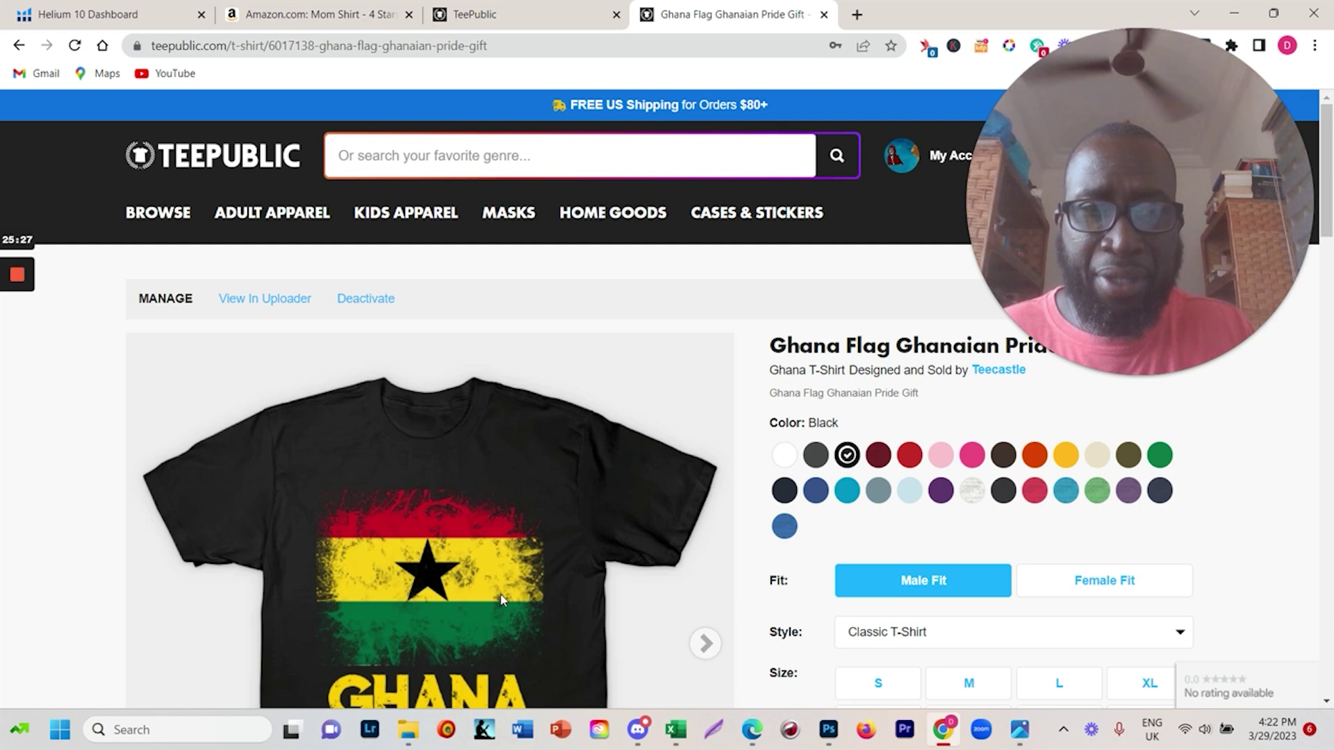
pyautogui.click(538, 14)
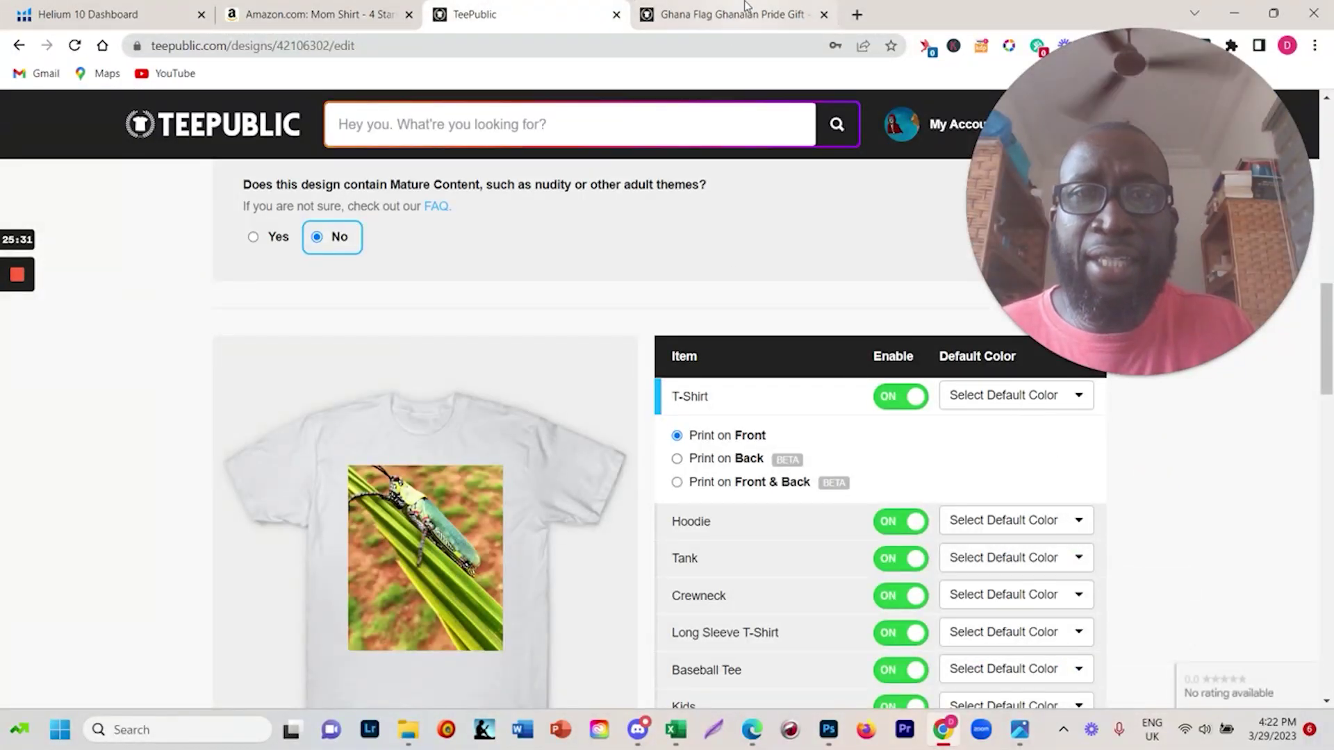
pyautogui.hotkey('ctrl', 'Tab')
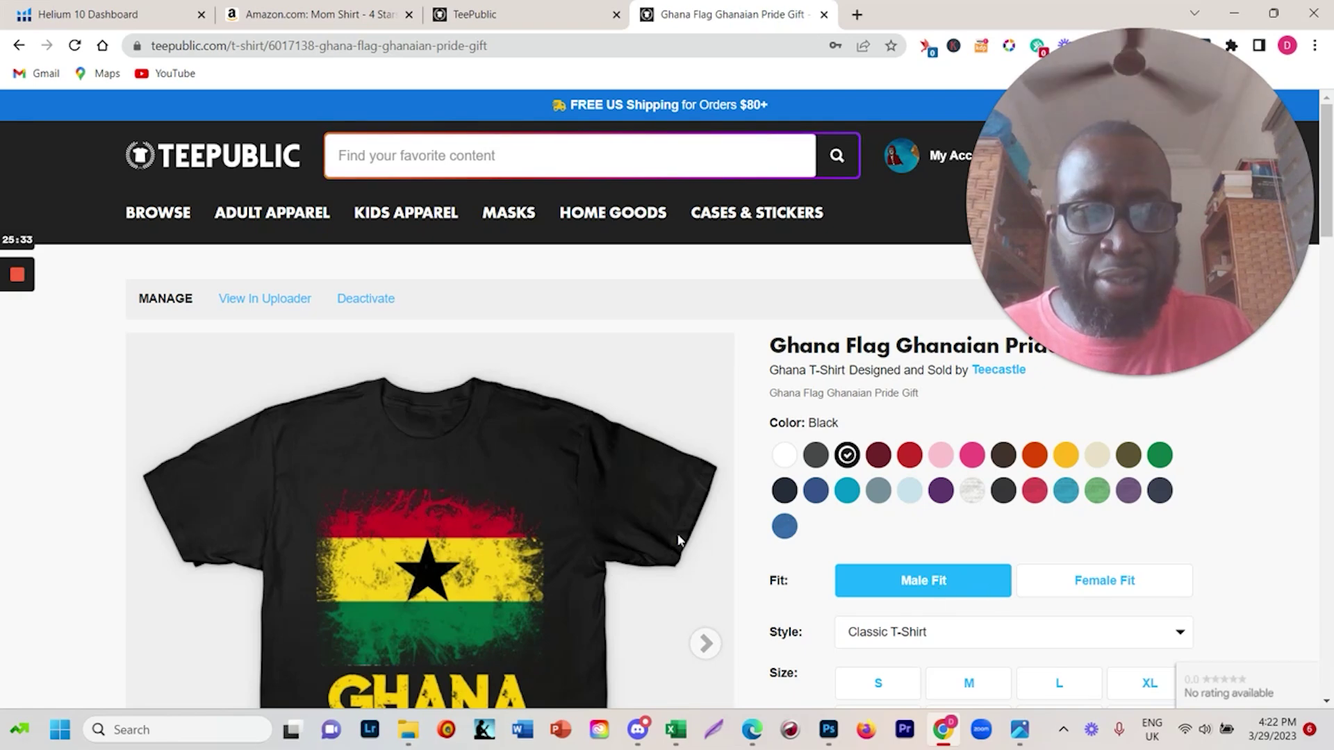
pyautogui.click(973, 492)
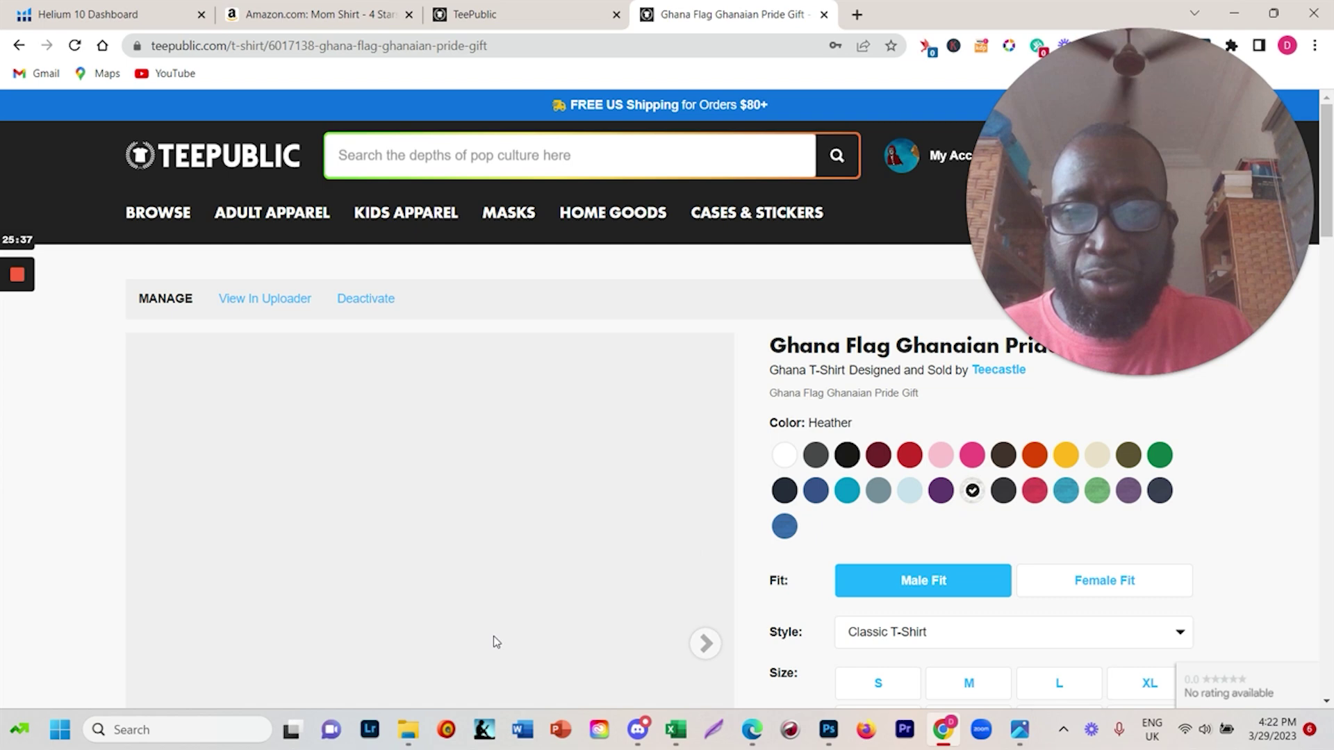
pyautogui.click(1066, 455)
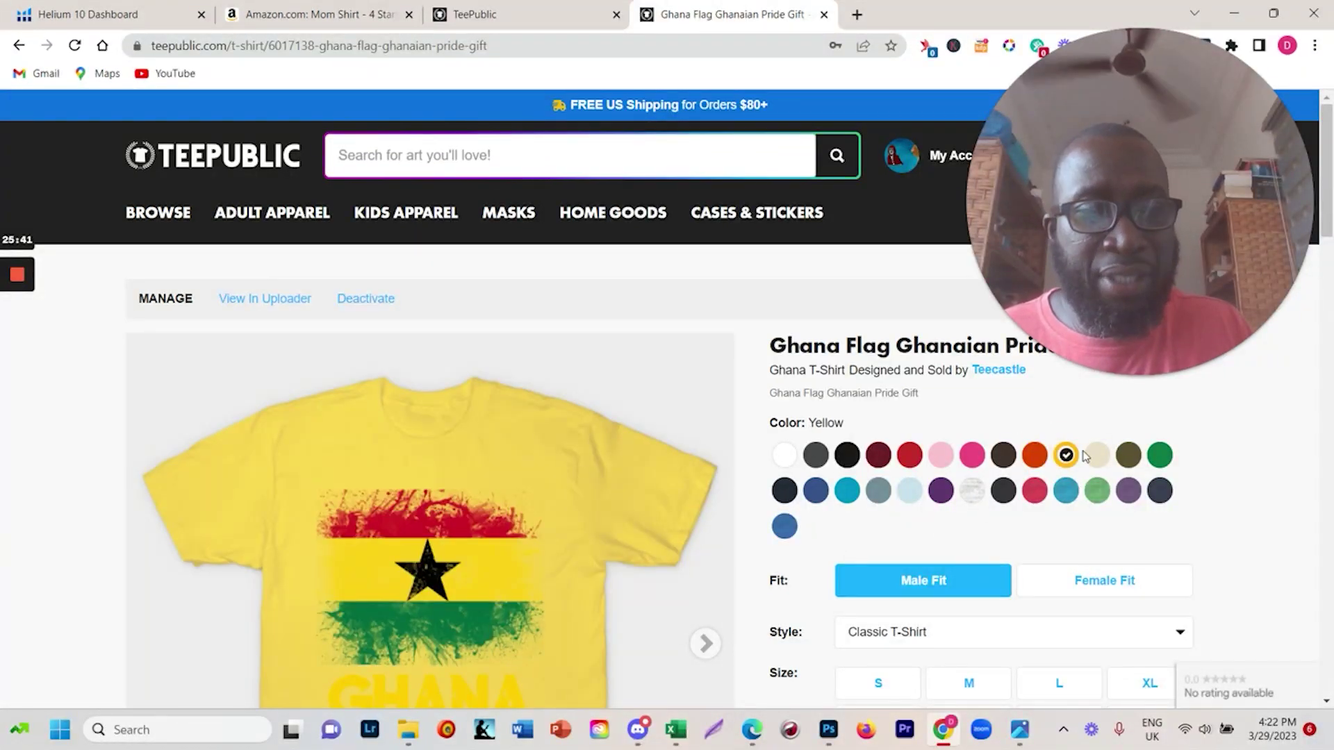
pyautogui.click(878, 455)
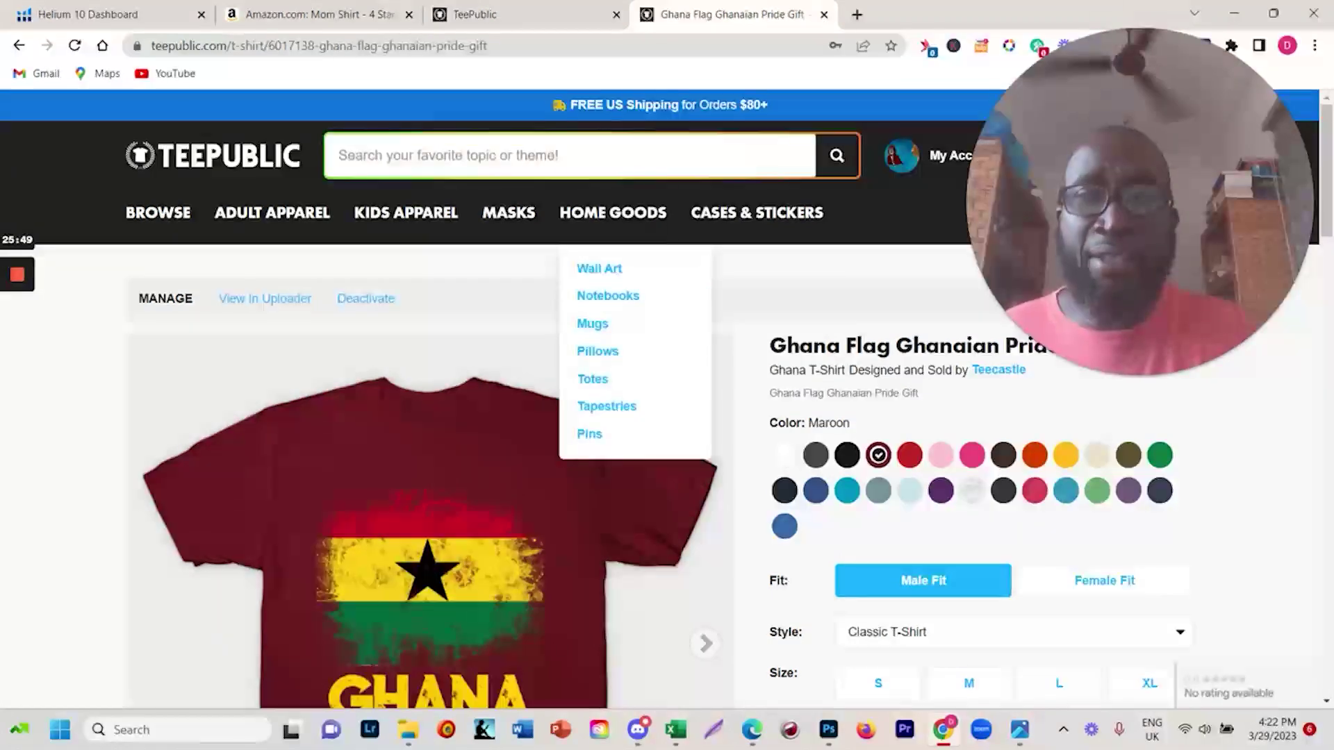
pyautogui.click(535, 7)
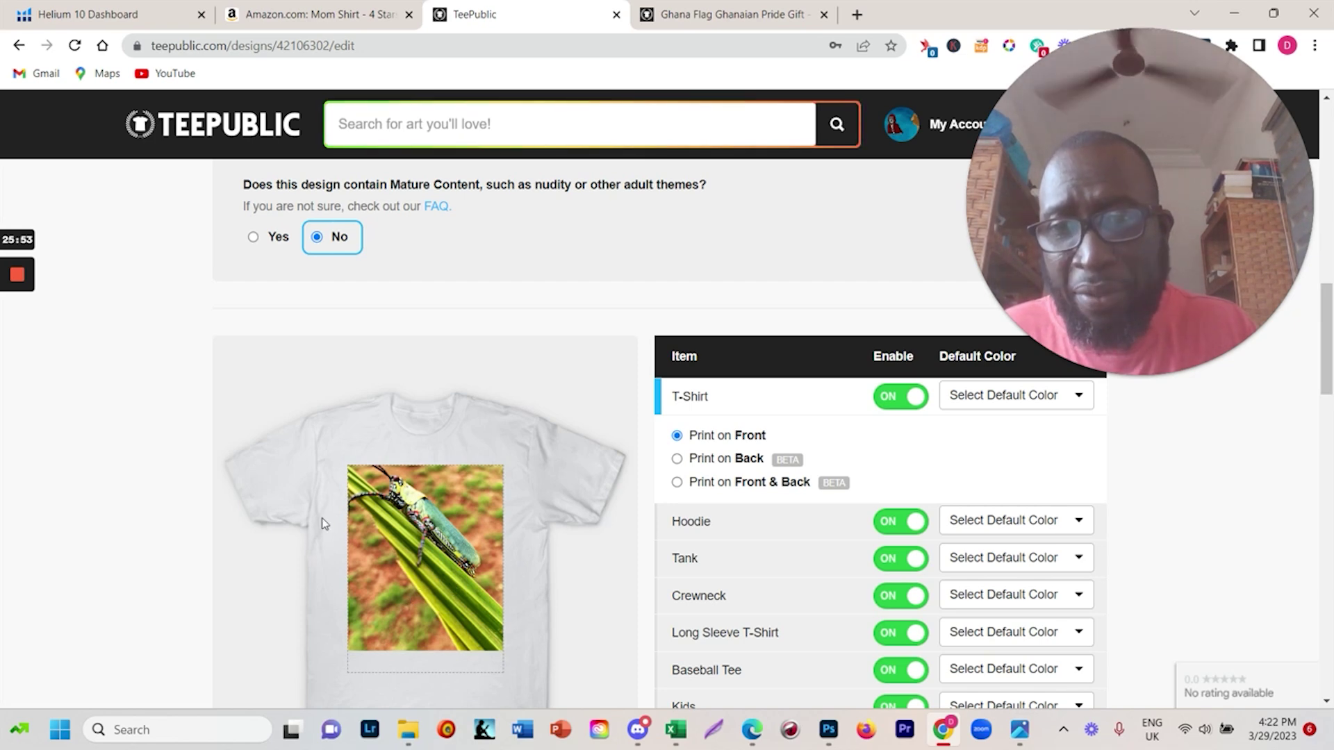
# Set the T-Shirt default color to Black.
pyautogui.click(1076, 402)
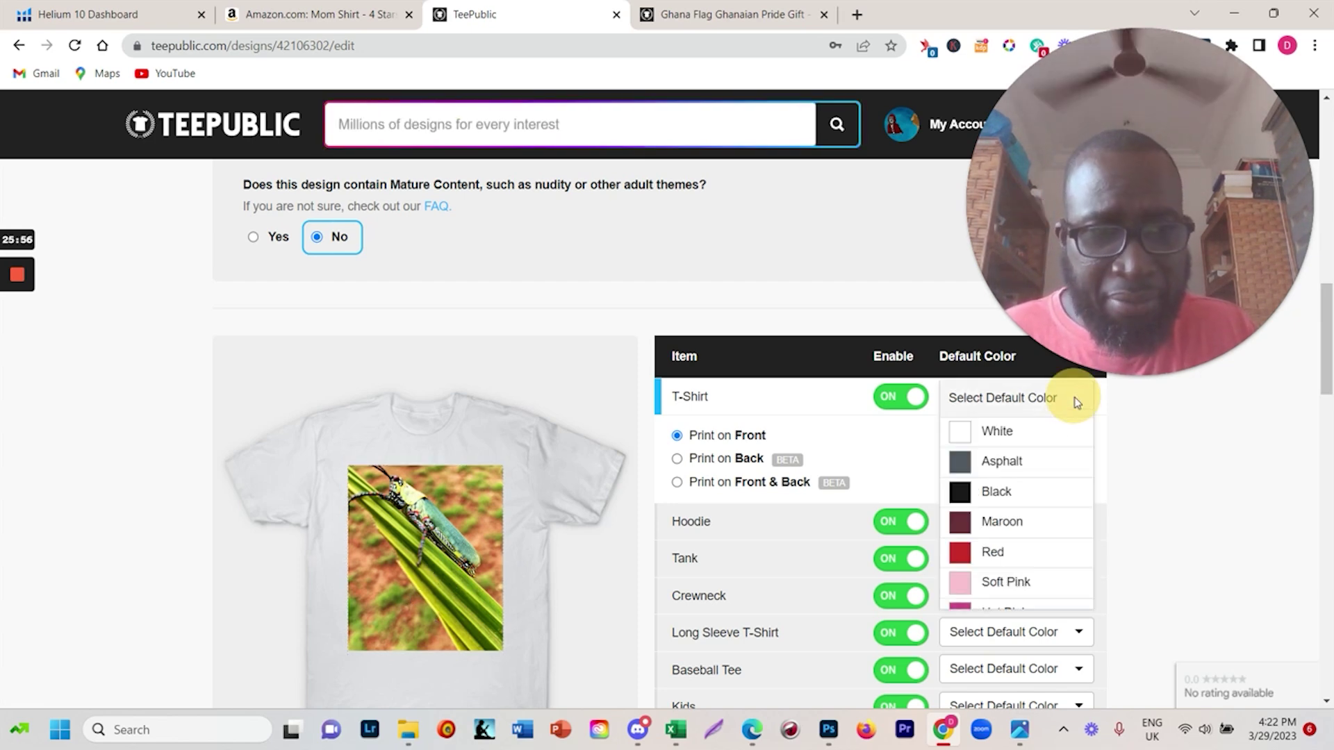
pyautogui.click(998, 495)
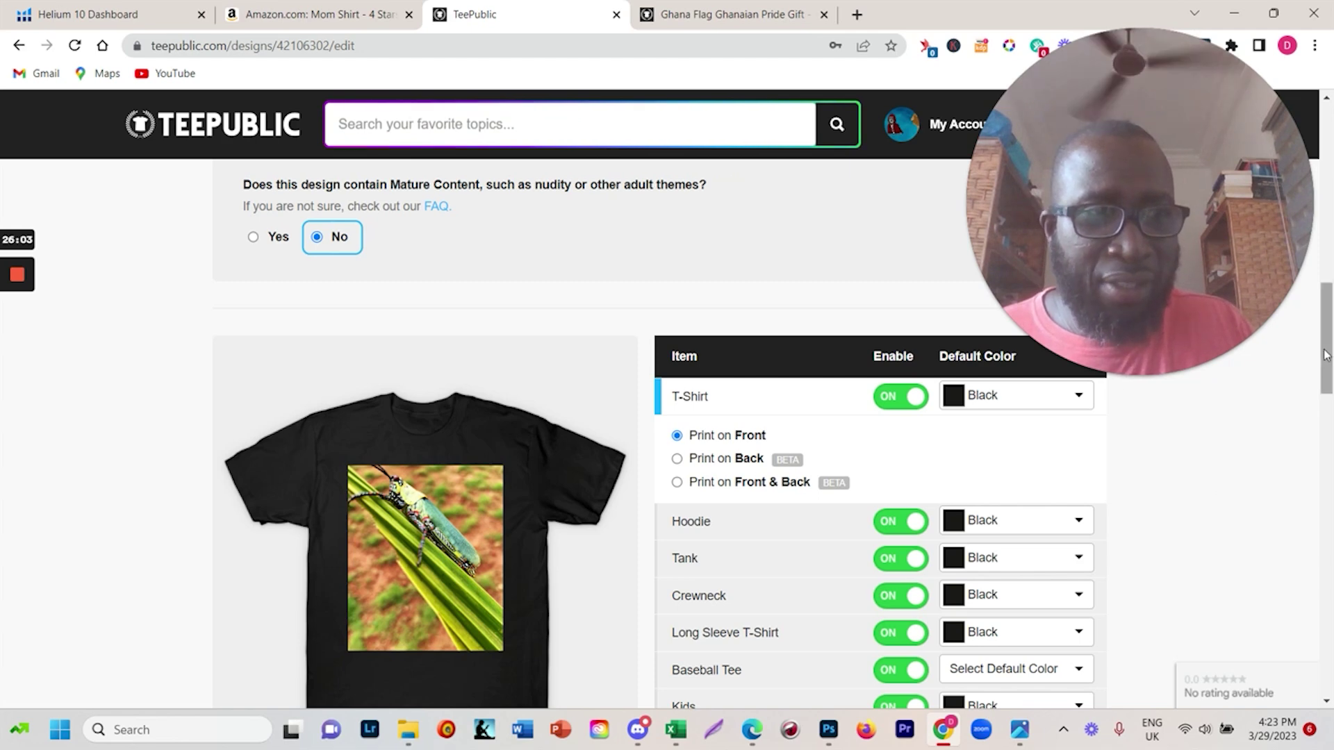
pyautogui.moveTo(1325, 355)
pyautogui.mouseDown()
pyautogui.moveTo(1324, 379)
pyautogui.moveTo(1325, 333)
pyautogui.moveTo(1327, 382)
pyautogui.moveTo(1327, 369)
pyautogui.mouseUp()
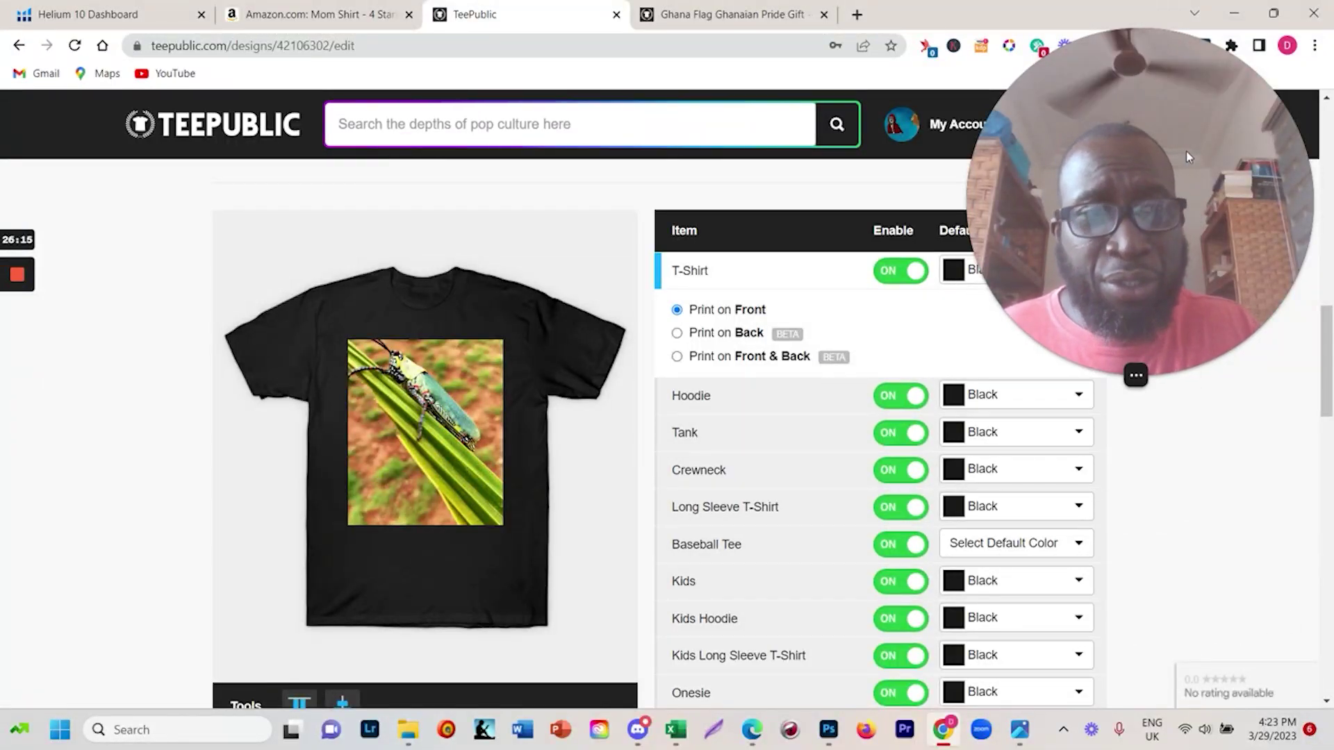
pyautogui.moveTo(1198, 149); pyautogui.dragTo(255, 182)
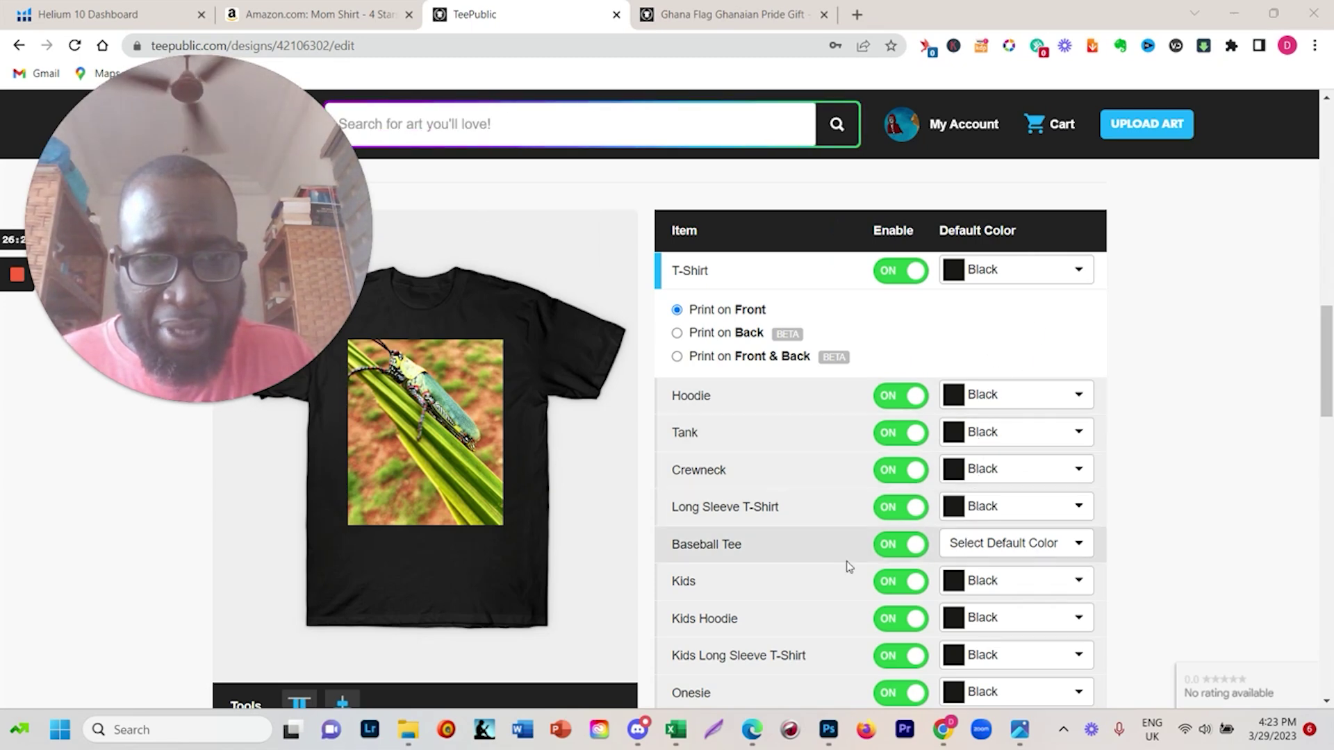
# Set the Baseball Tee default color to Black/White.
pyautogui.click(1025, 555)
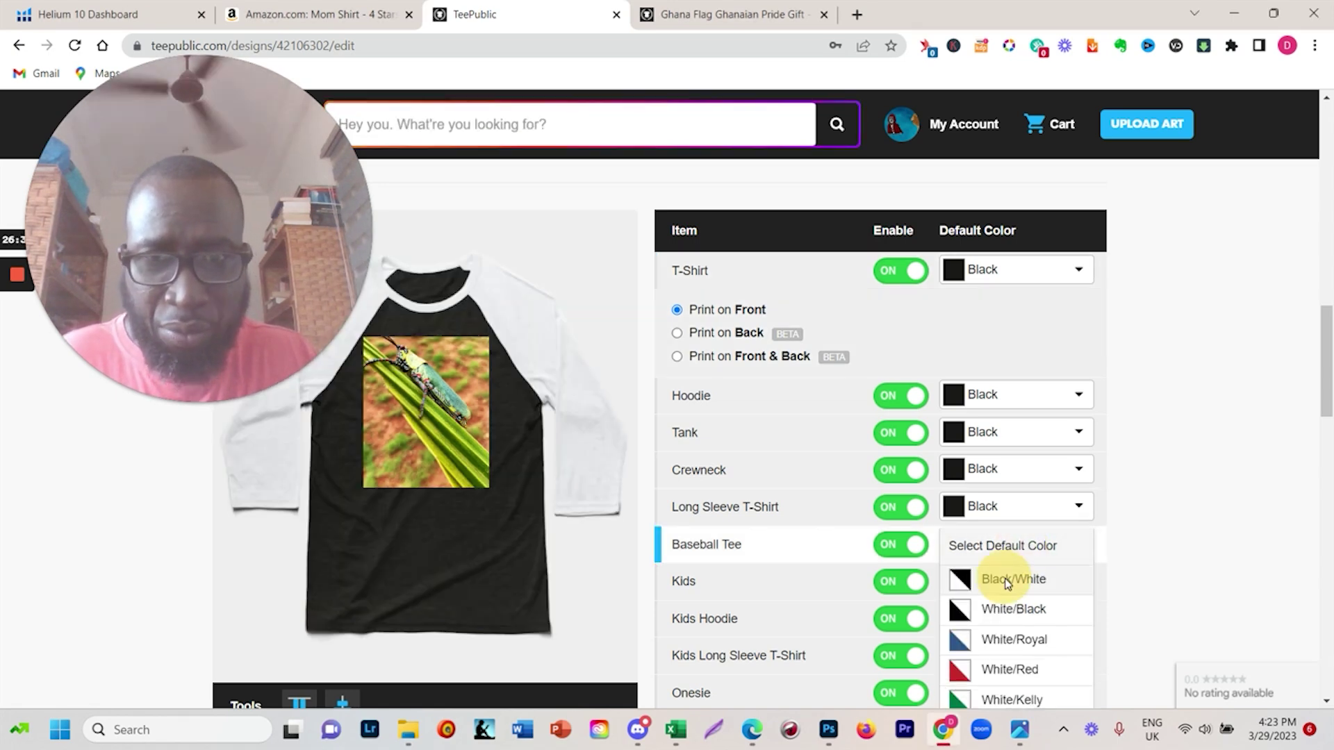
pyautogui.click(1008, 581)
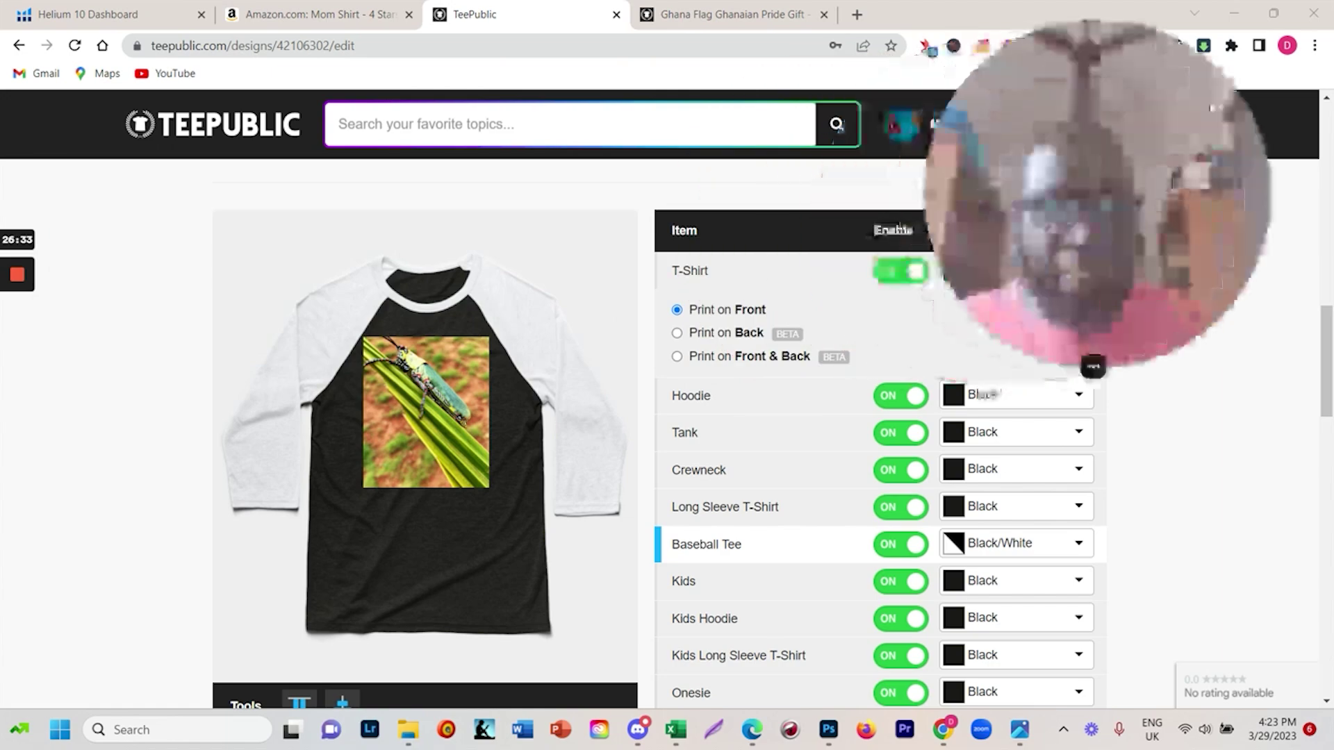
pyautogui.moveTo(1329, 377); pyautogui.dragTo(1320, 514)
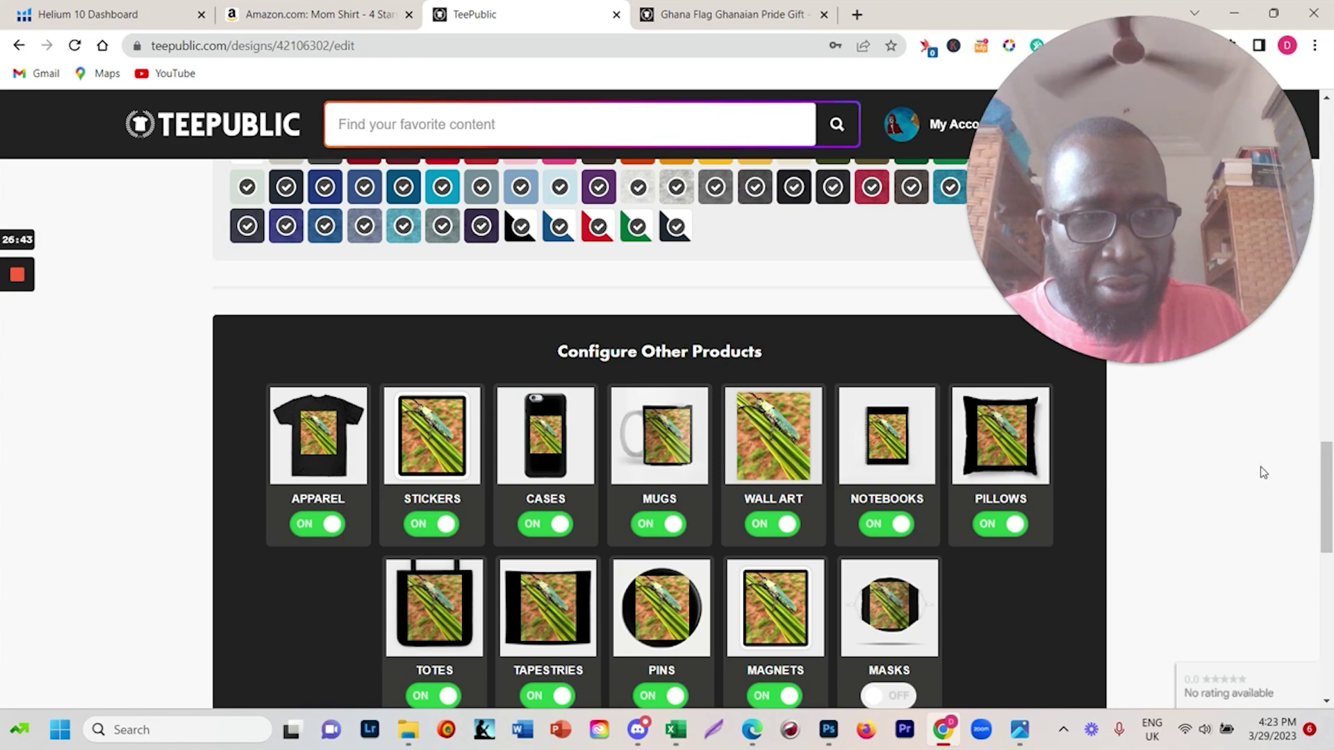
# Agree to the terms and conditions and publish the grasshopper design.
pyautogui.moveTo(1321, 465); pyautogui.dragTo(1325, 514)
pyautogui.click(520, 522)
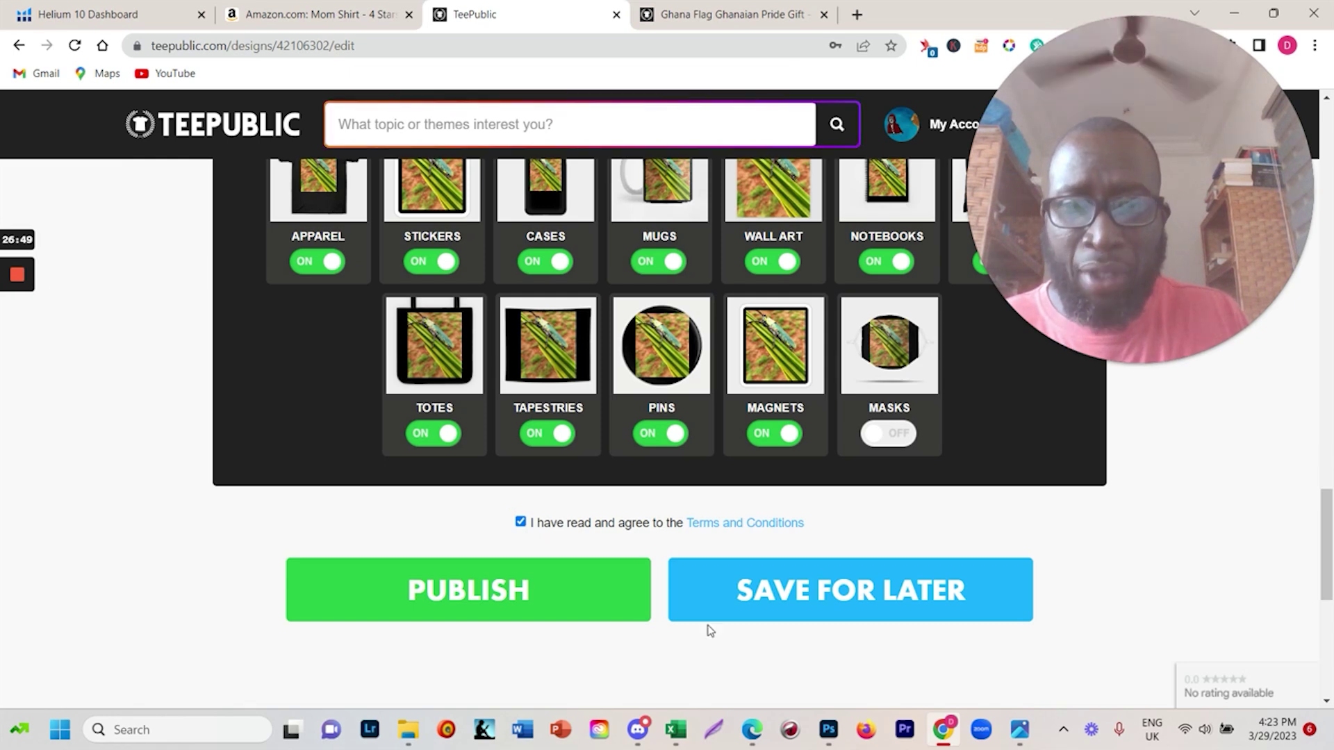
pyautogui.click(441, 593)
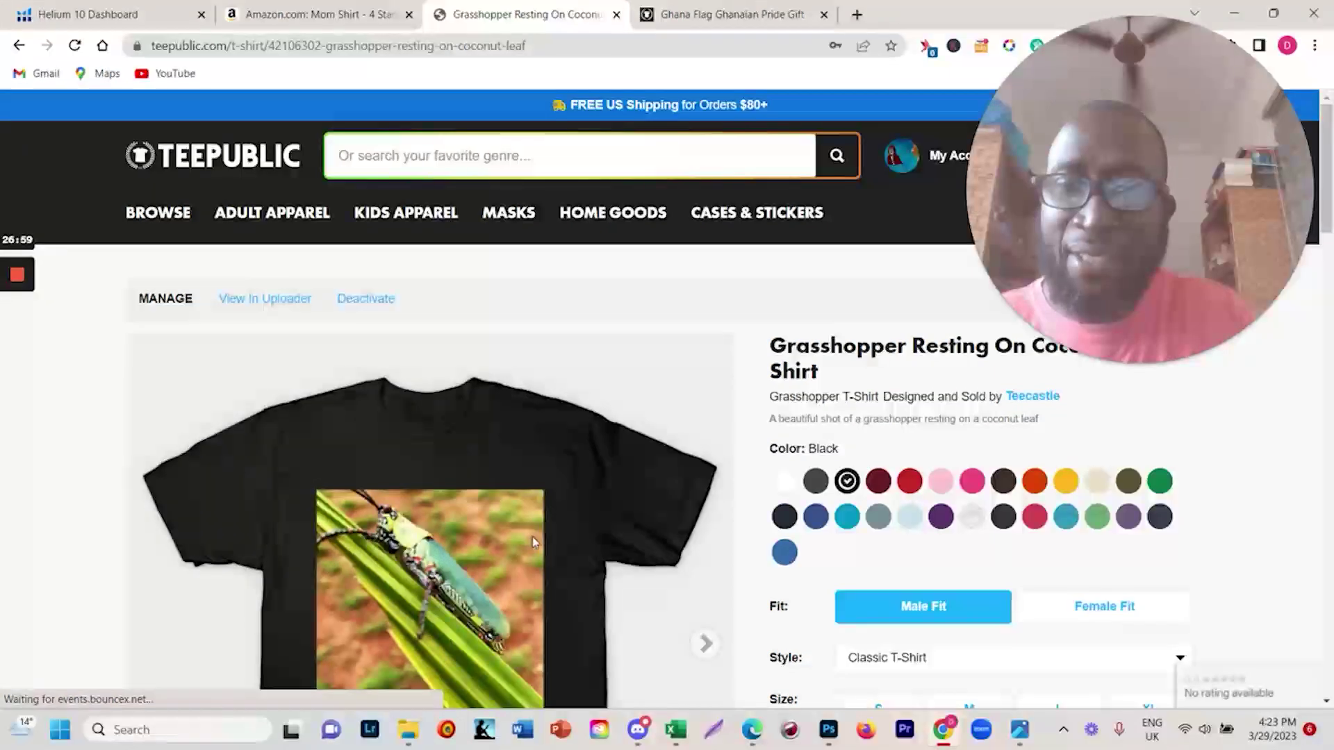
pyautogui.scroll(-1, 532, 536)
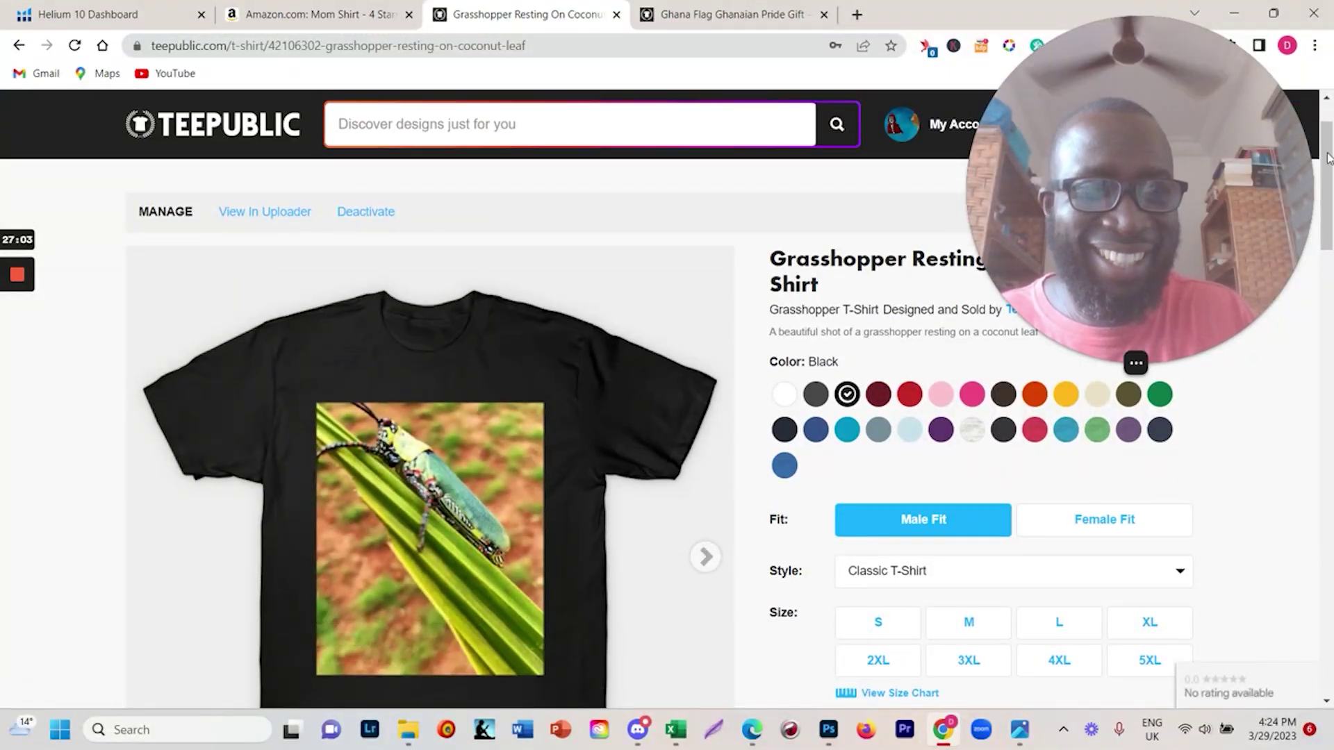
pyautogui.moveTo(1328, 154); pyautogui.dragTo(1329, 166)
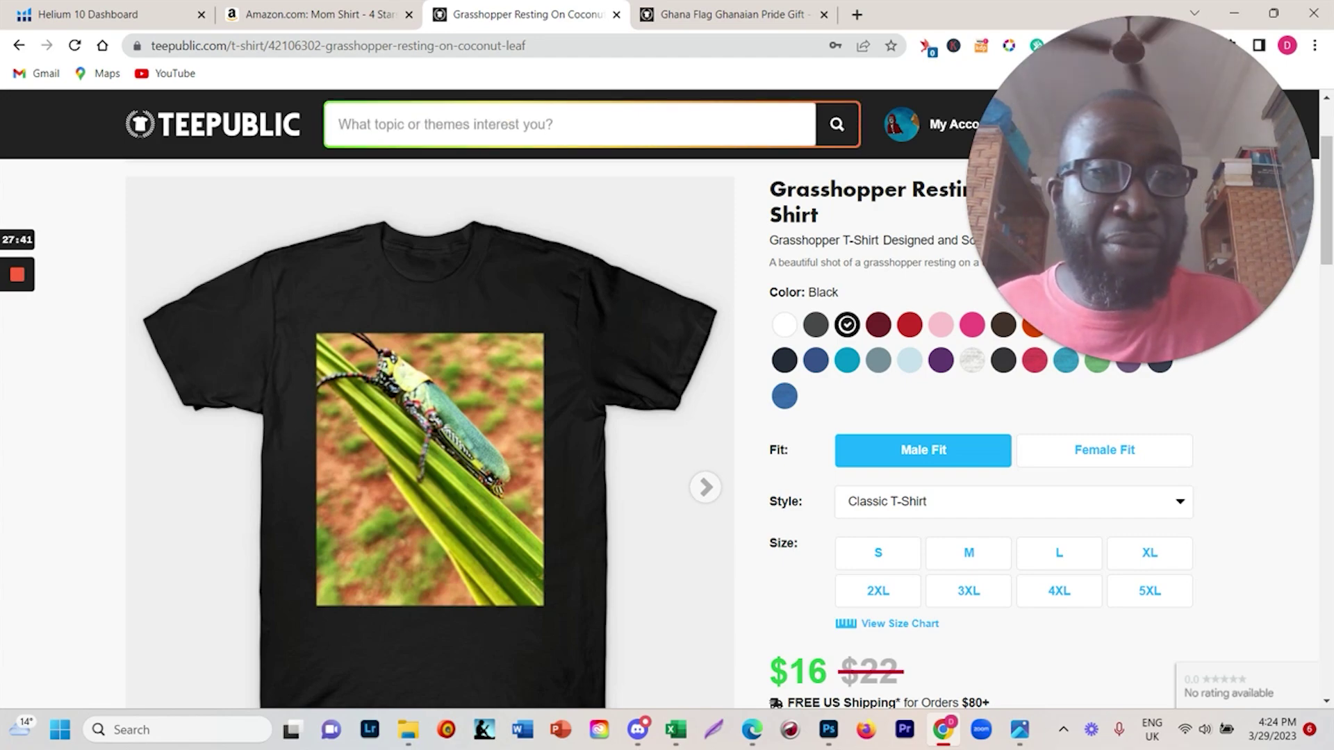
pyautogui.scroll(-5, 336, 189)
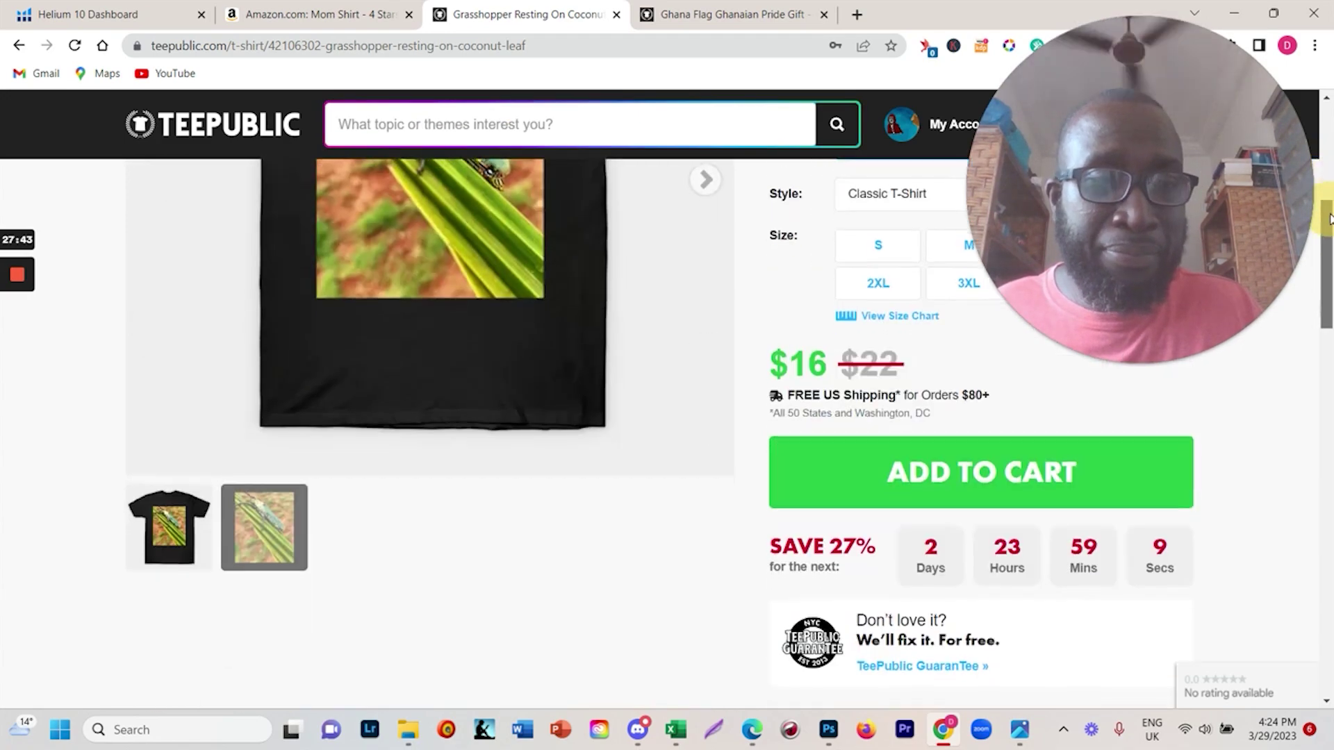
pyautogui.scroll(1, 336, 189)
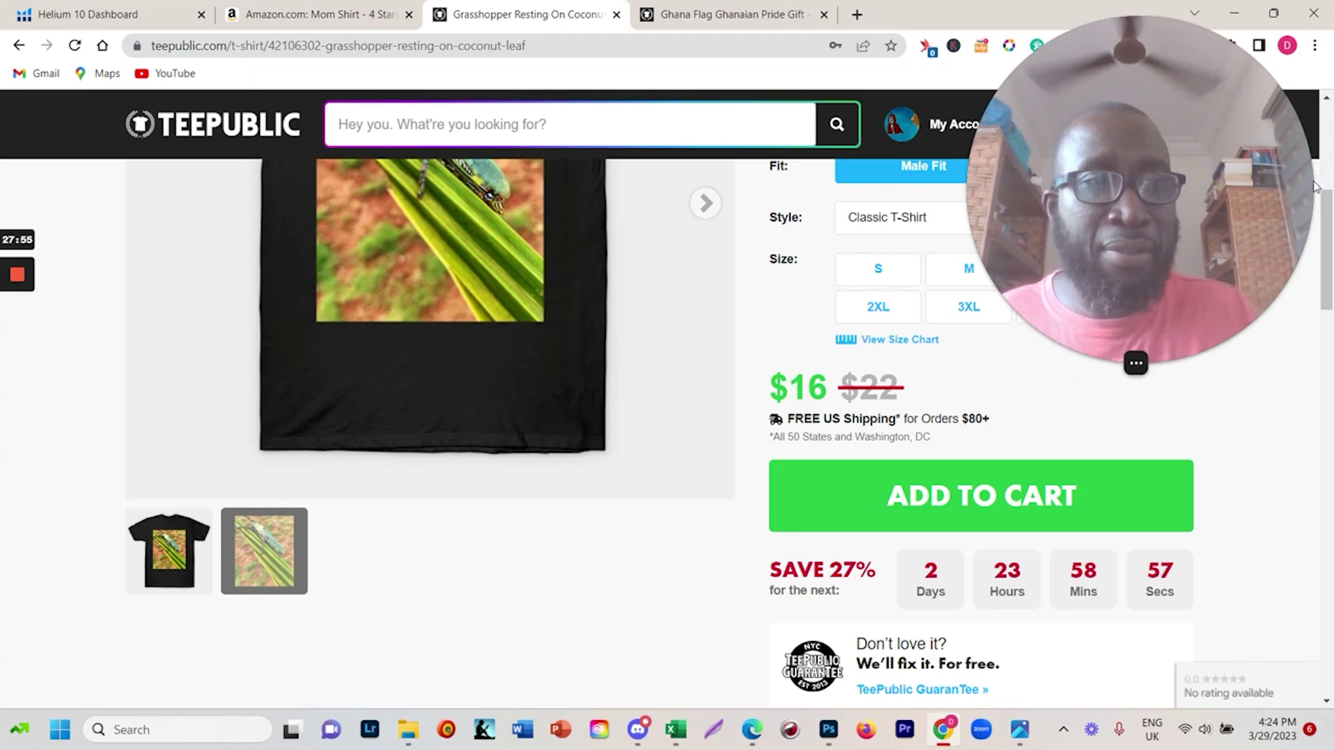
pyautogui.scroll(5, 343, 111)
pyautogui.scroll(-1, 342, 111)
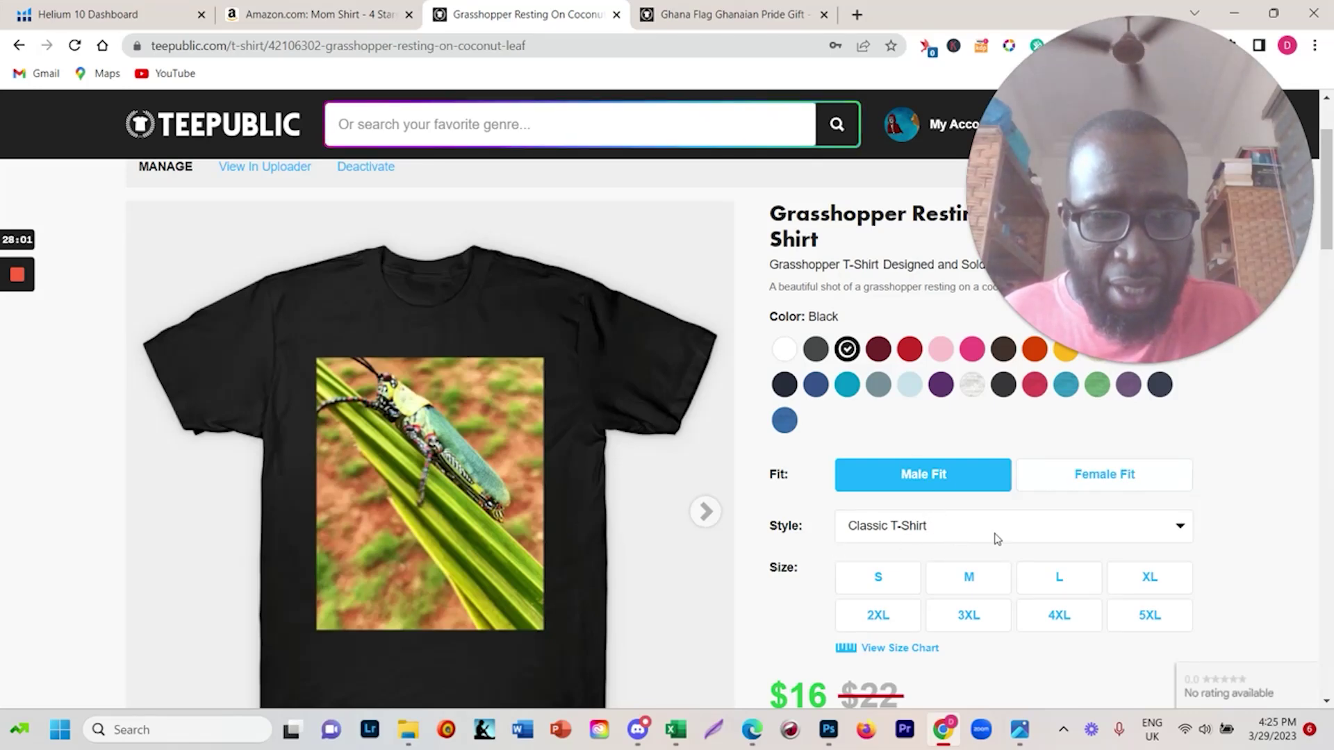
# Preview the design as a V-Neck, then a Tri-Blend T-Shirt in size S.
pyautogui.click(1157, 531)
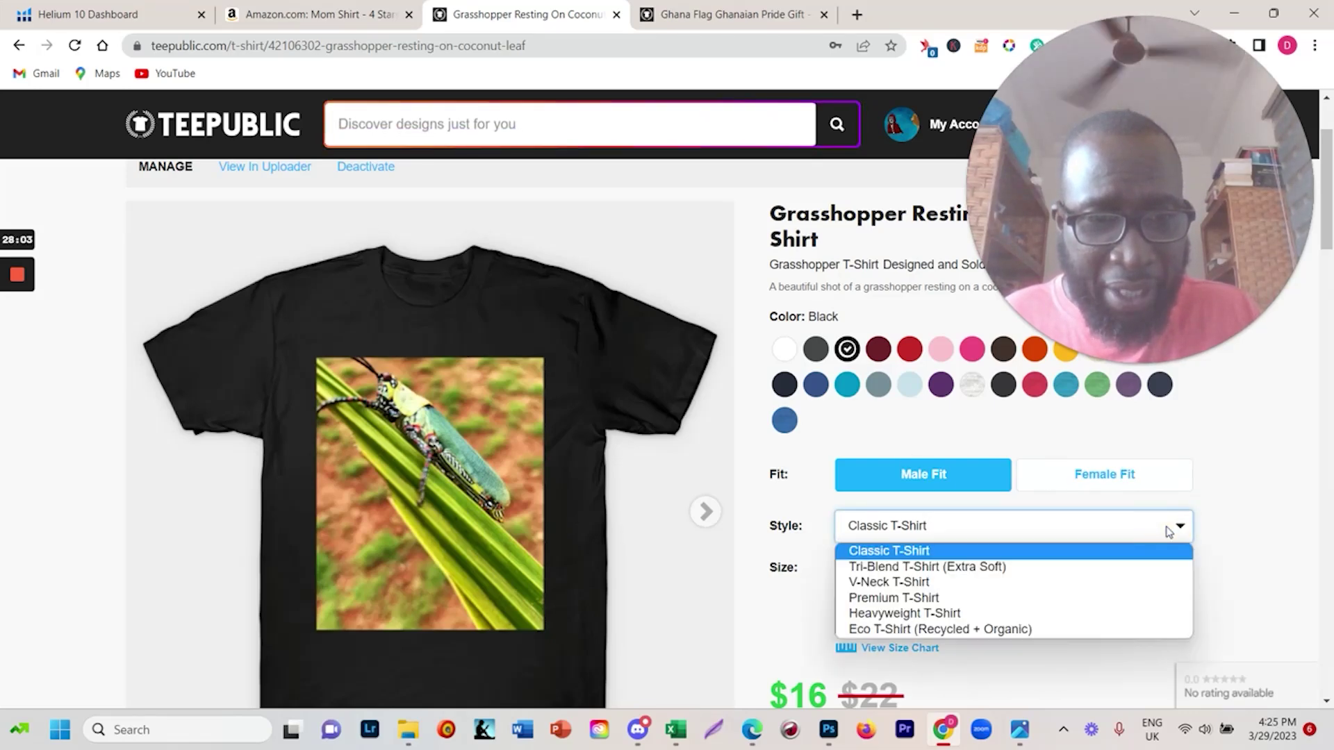
pyautogui.click(906, 582)
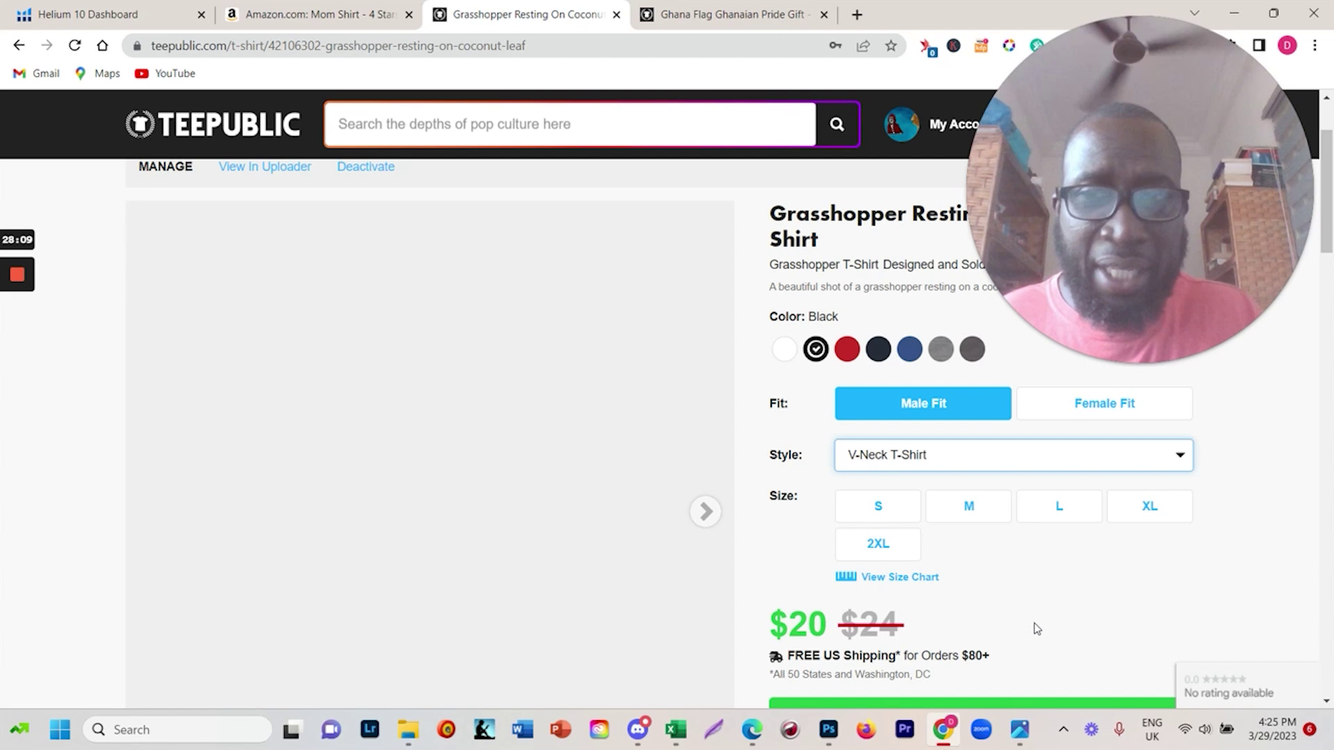
pyautogui.click(987, 457)
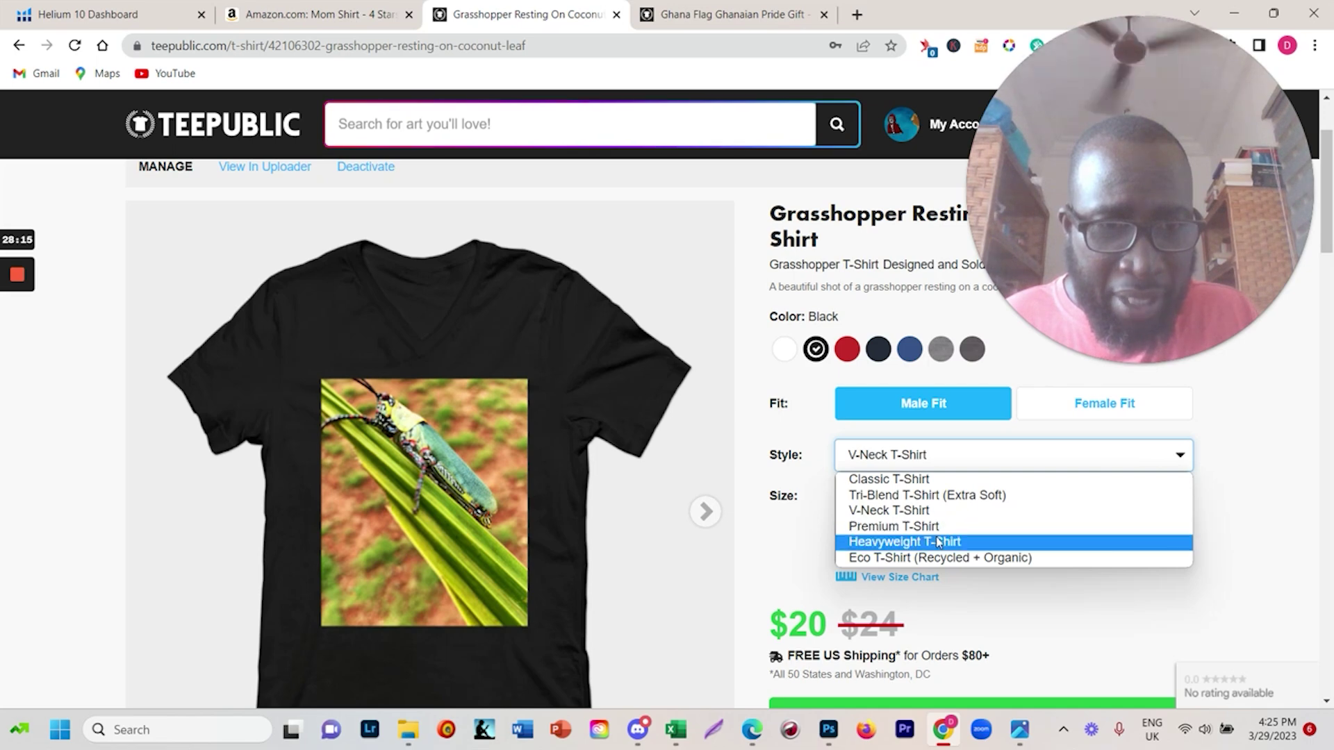
pyautogui.click(938, 495)
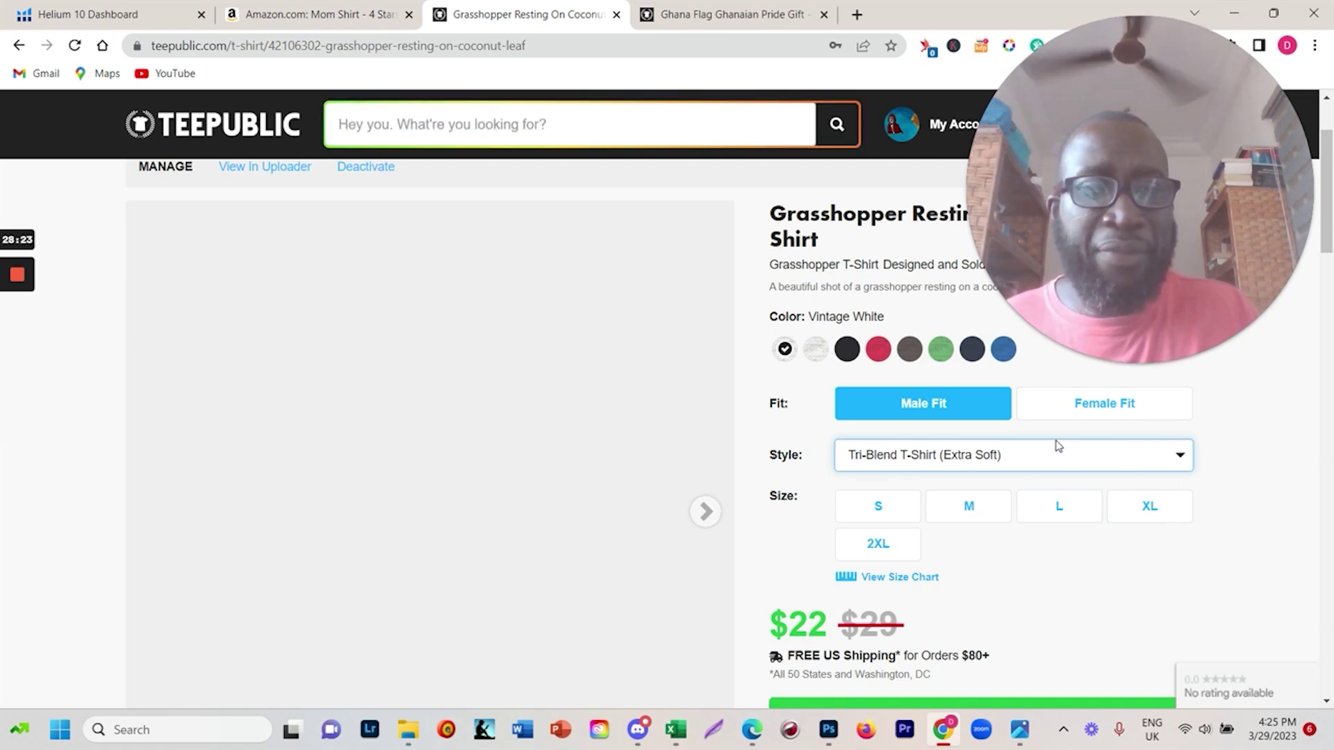
pyautogui.click(882, 521)
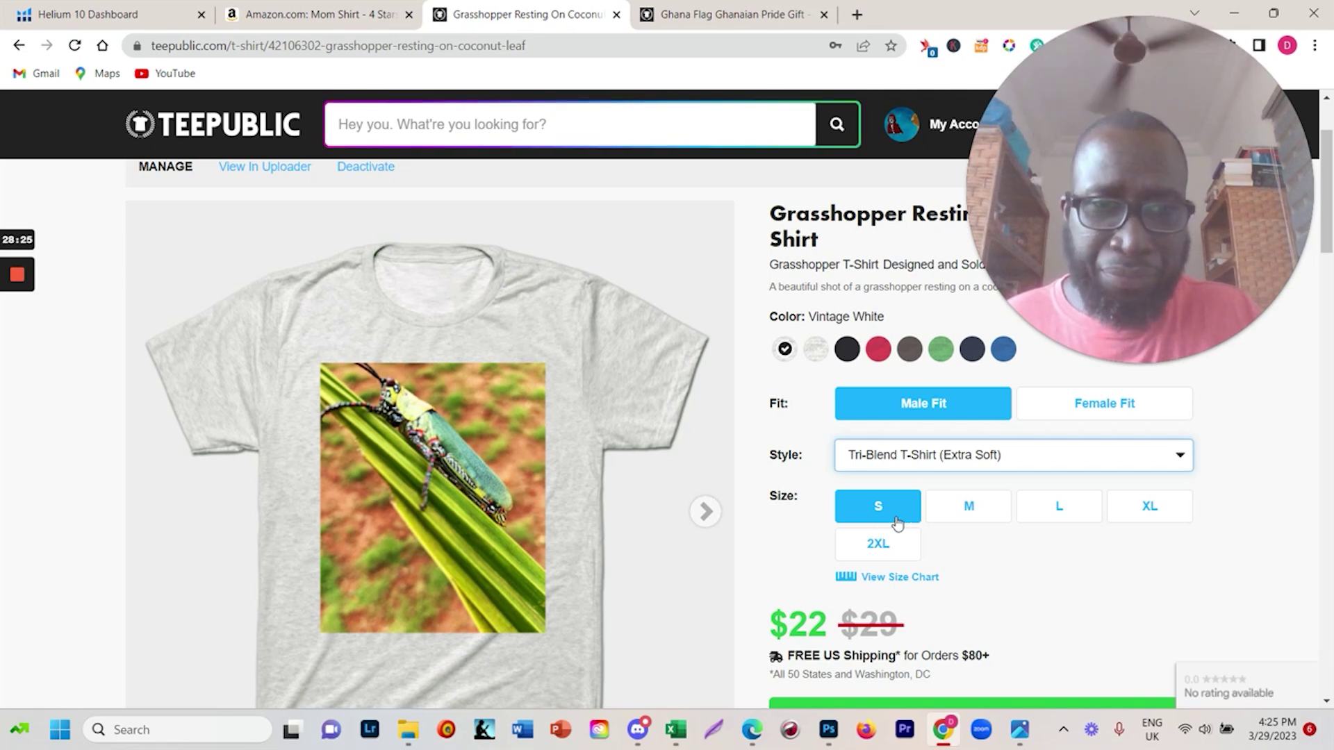
# Switch to Female Fit and preview a Curvy T-Shirt in Charcoal Heather.
pyautogui.click(1124, 416)
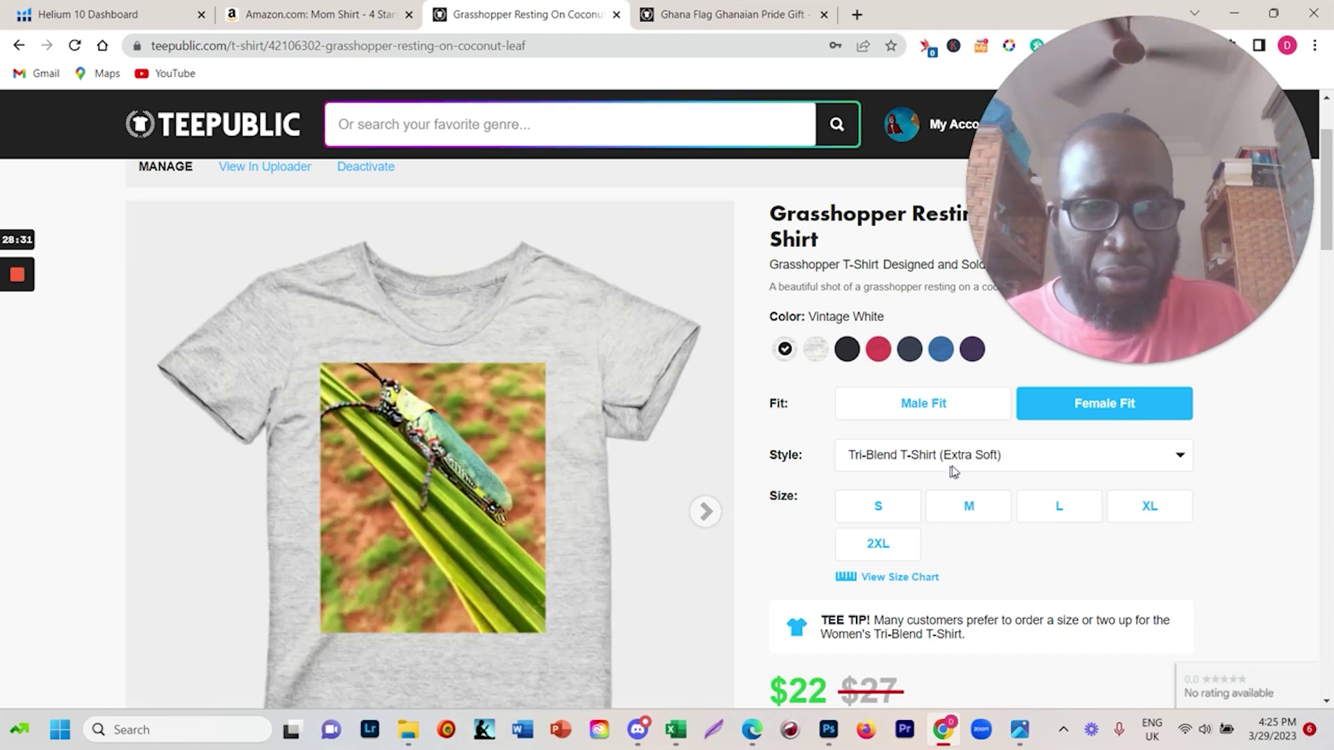
pyautogui.click(975, 458)
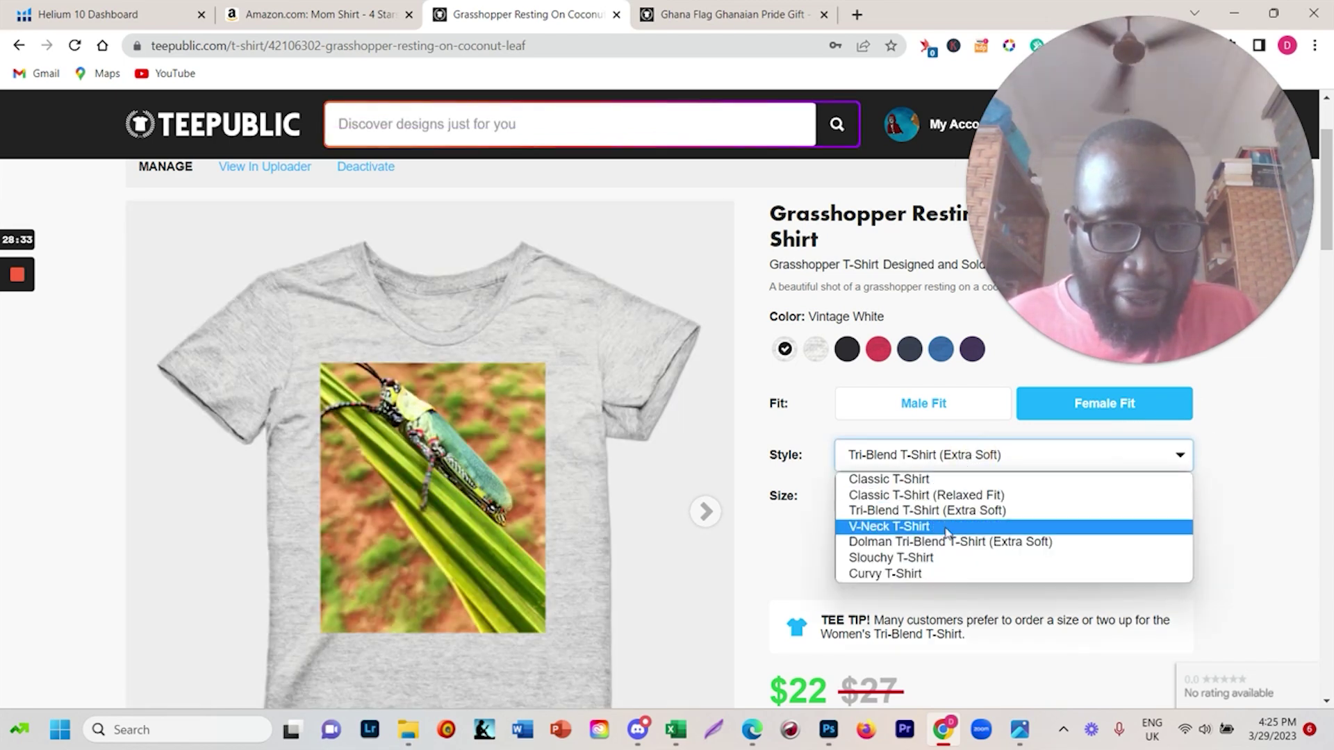
pyautogui.click(935, 573)
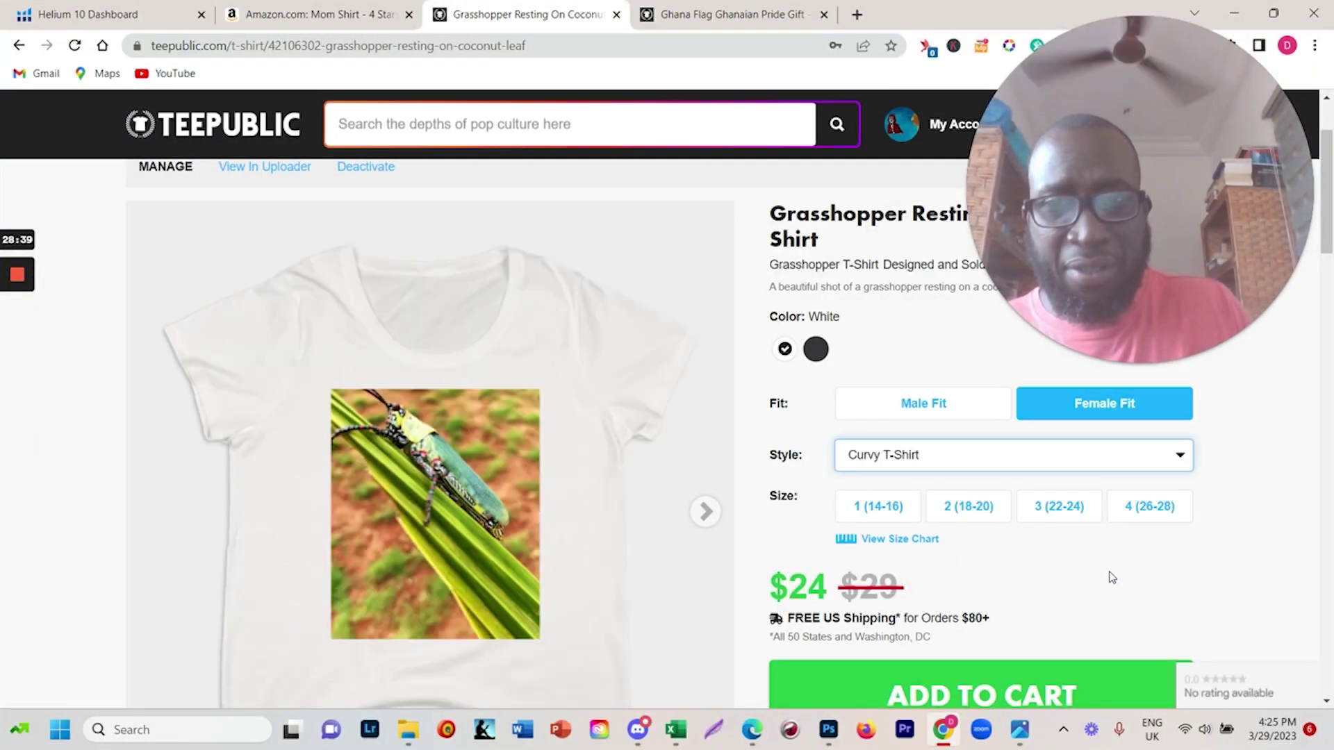
pyautogui.click(818, 350)
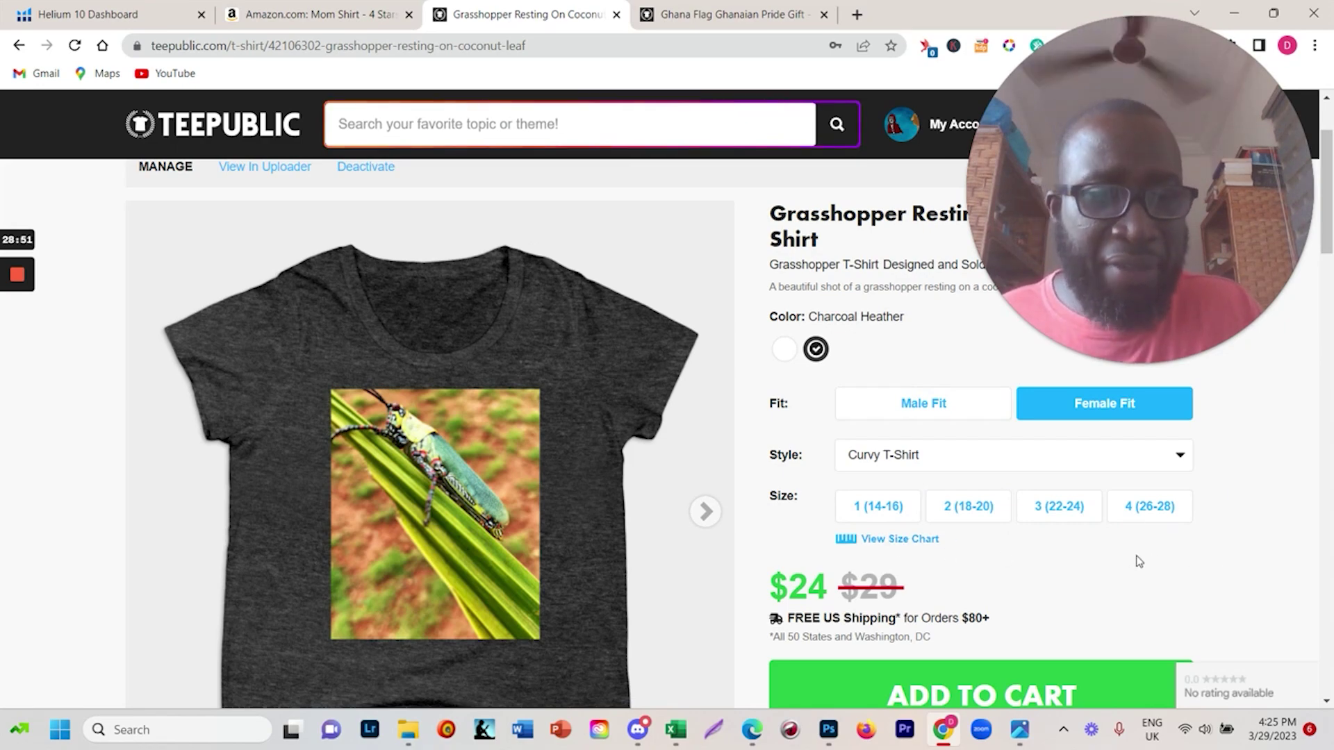
pyautogui.scroll(-4, 1146, 572)
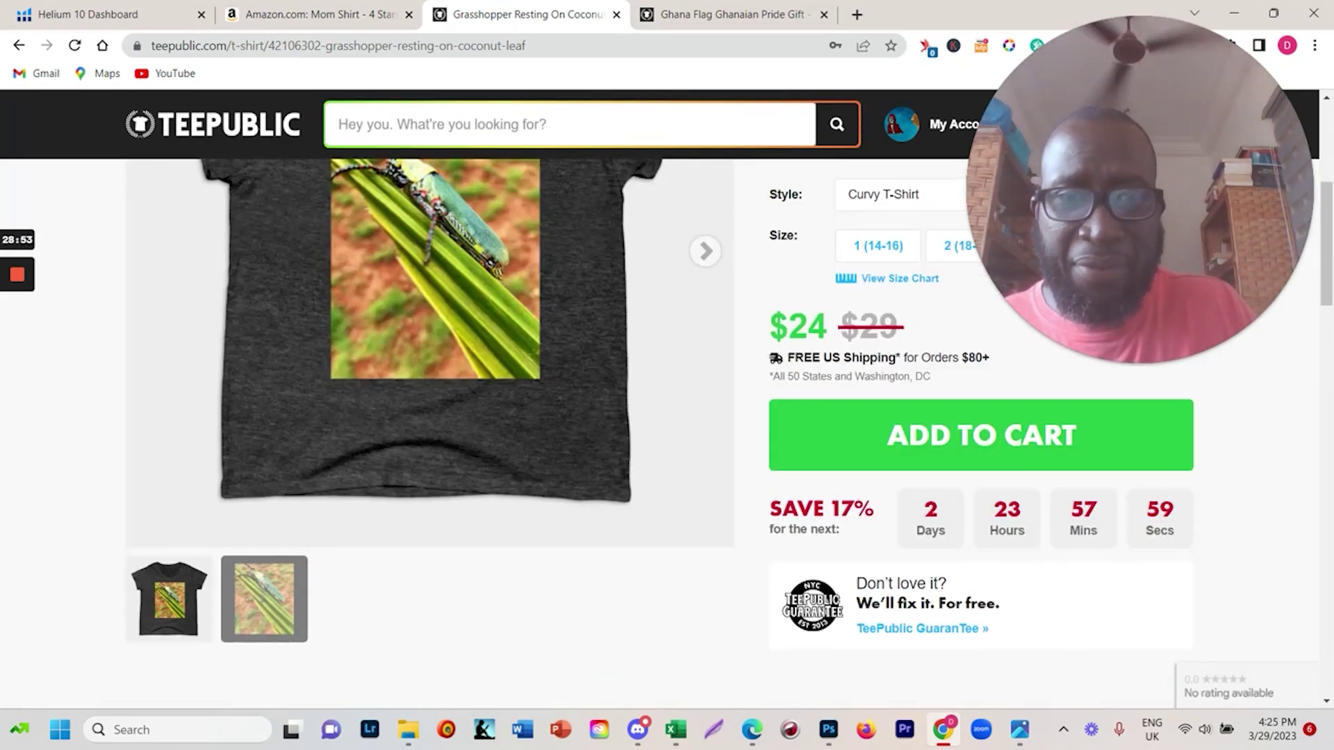
pyautogui.scroll(-6, 637, 609)
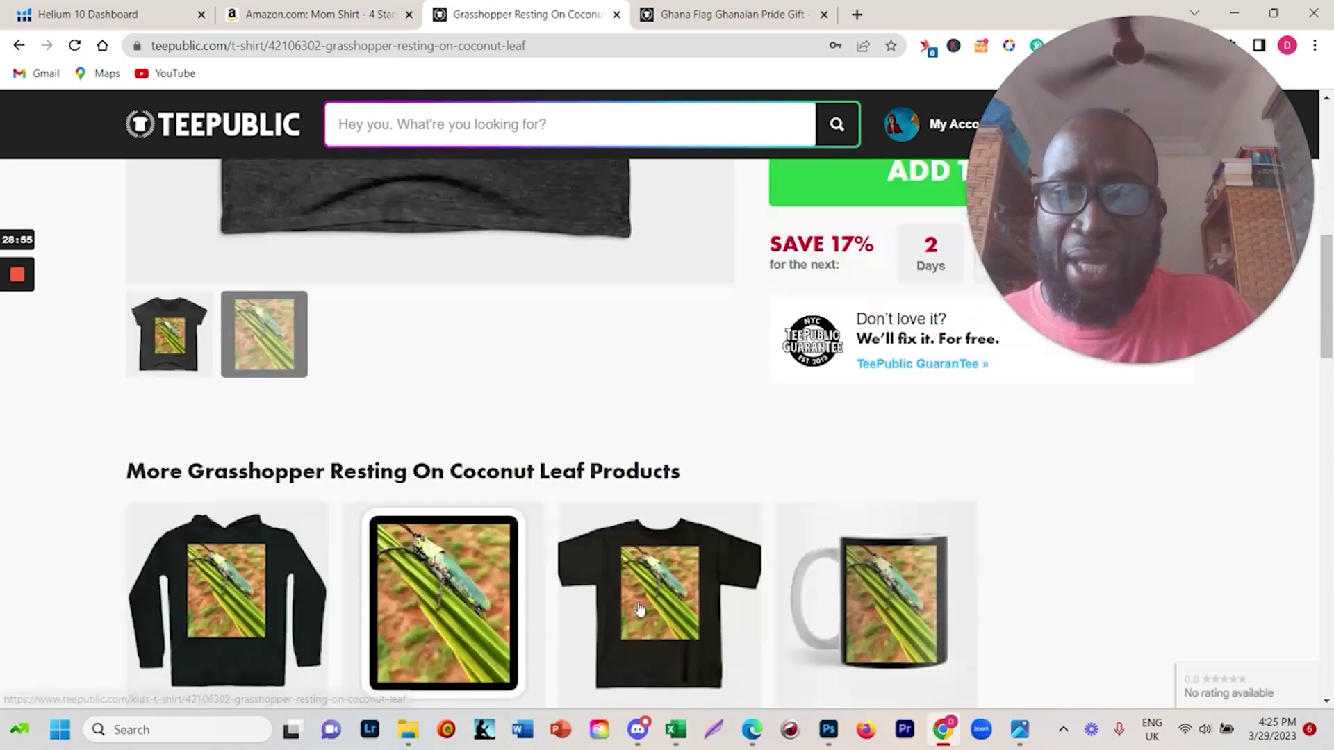